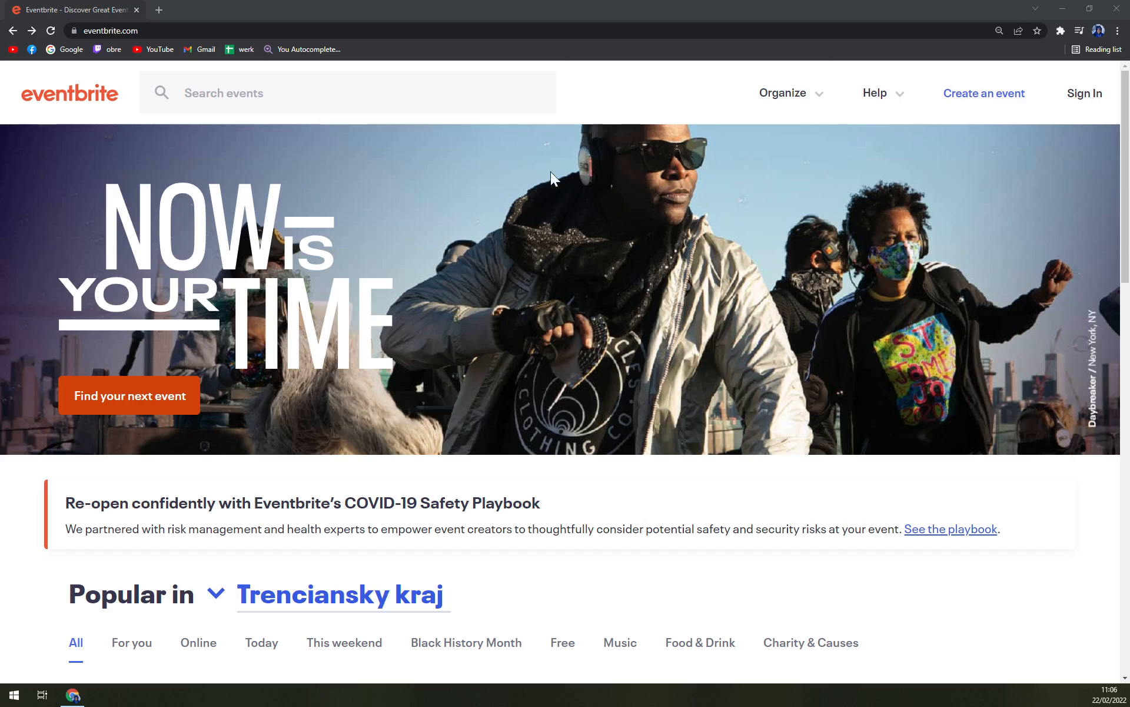
scroll(435, 324, down, 7)
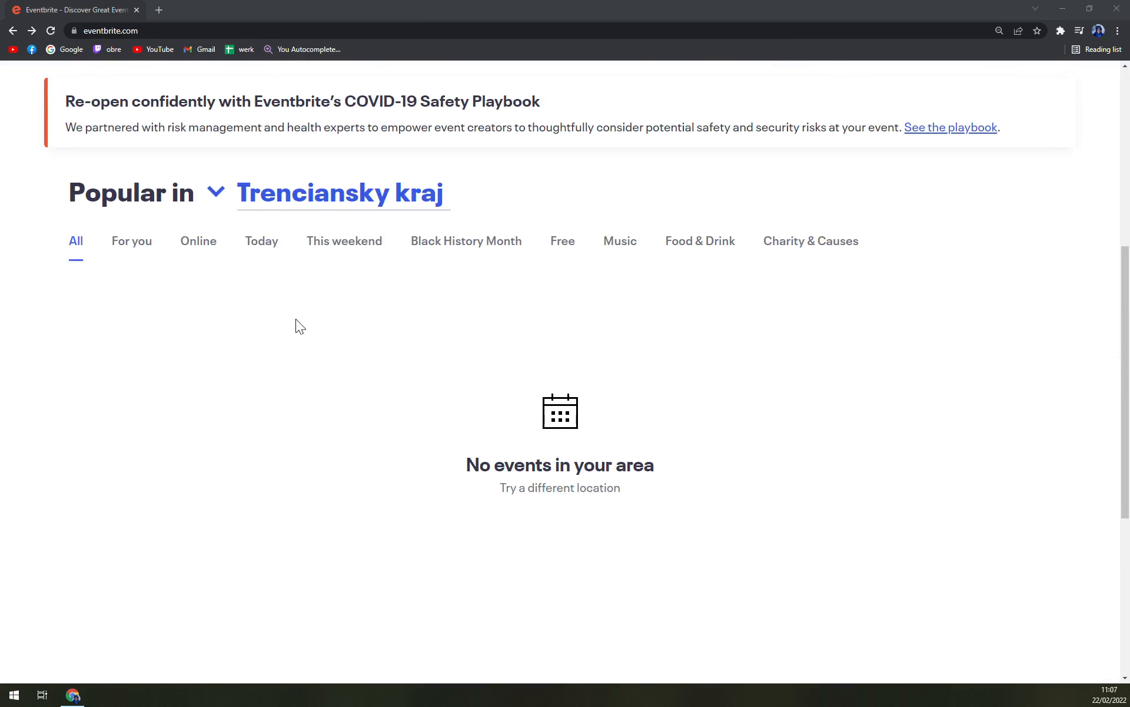
scroll(294, 330, up, 7)
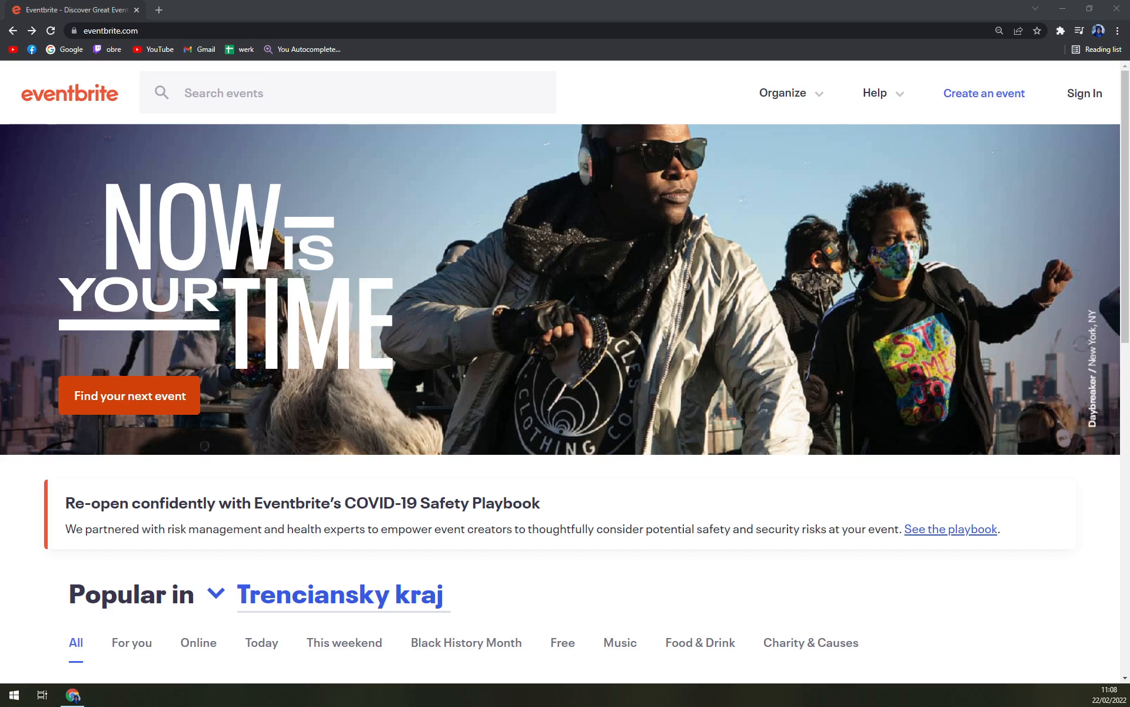
scroll(687, 411, down, 8)
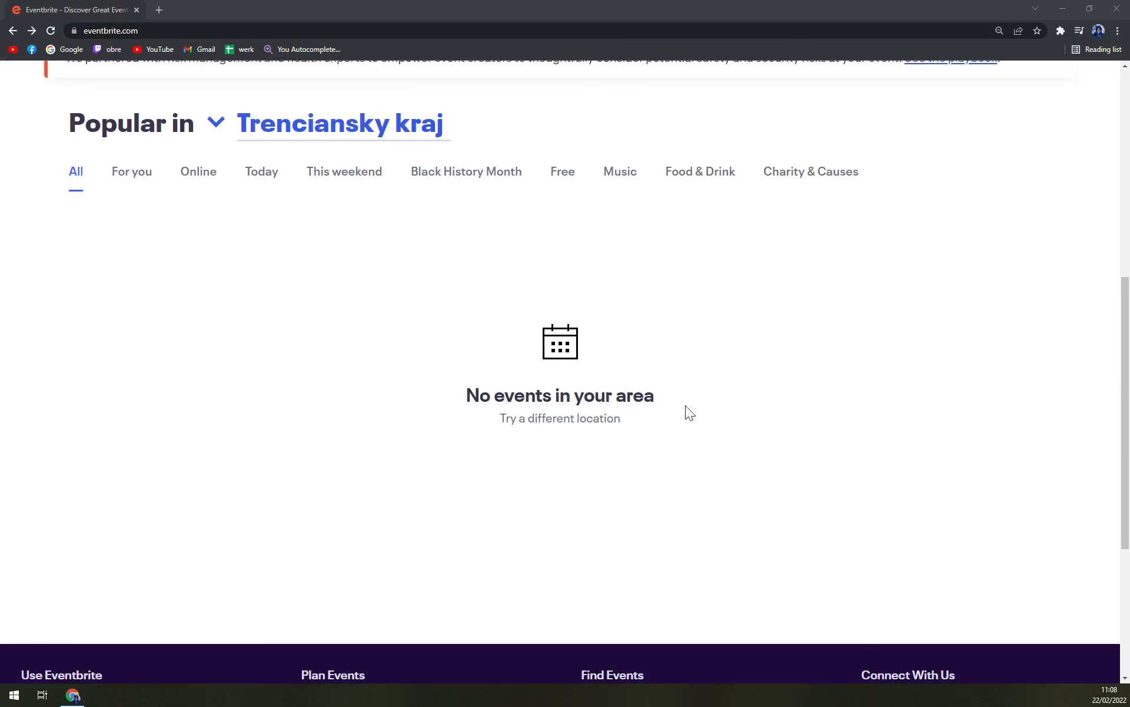
scroll(285, 419, up, 8)
scroll(500, 417, down, 3)
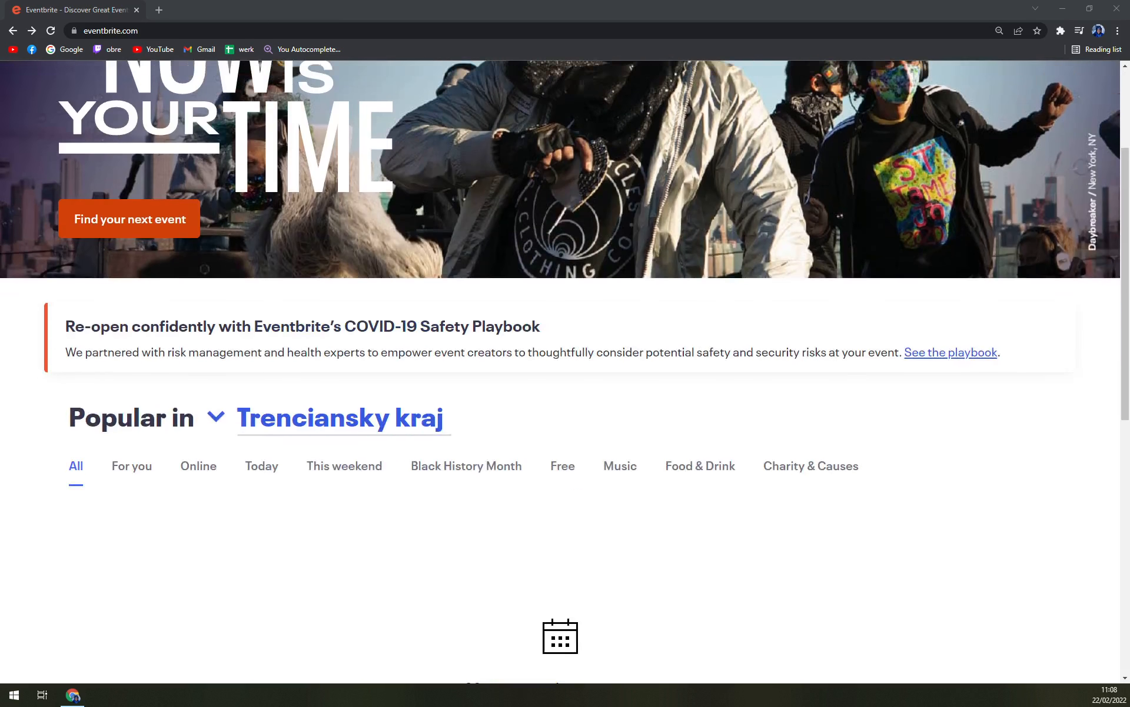
scroll(500, 417, up, 3)
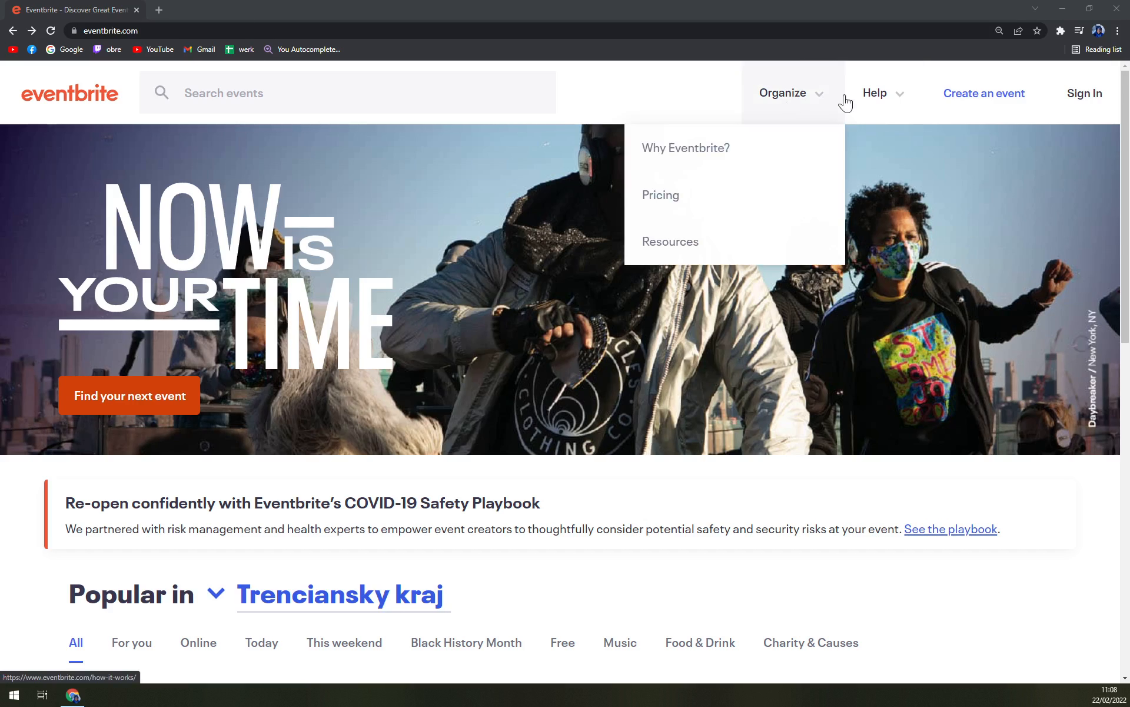
- Open the event finder from the home page and switch its location to online events
click(101, 409)
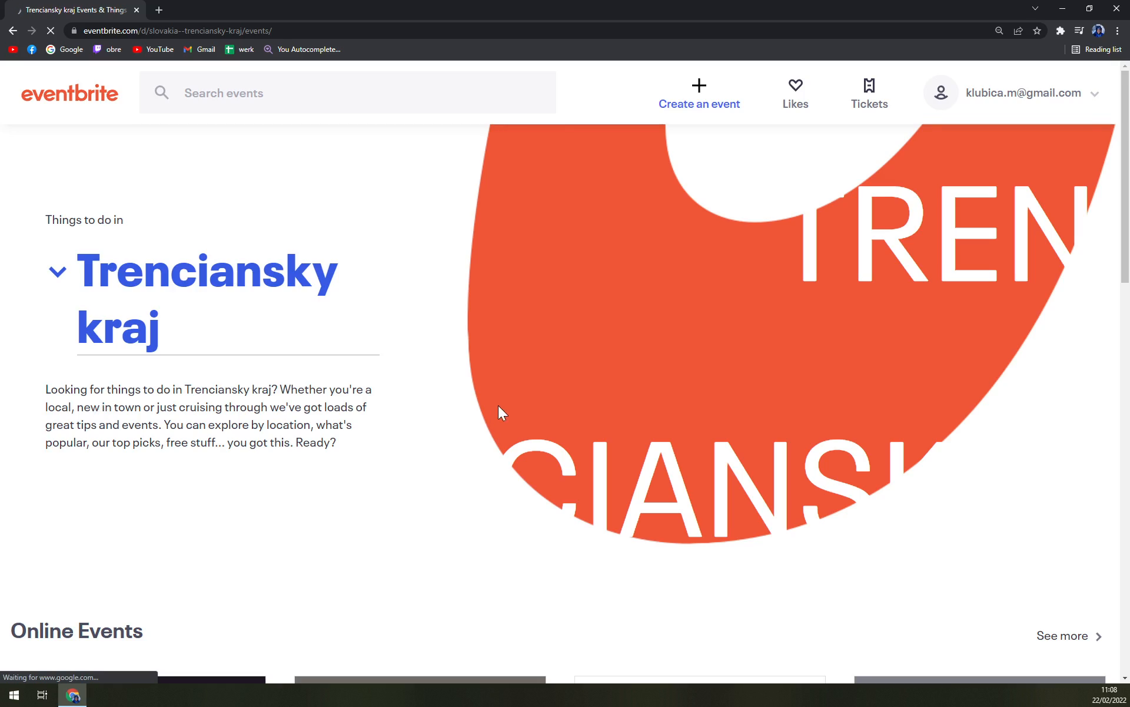
scroll(304, 285, down, 6)
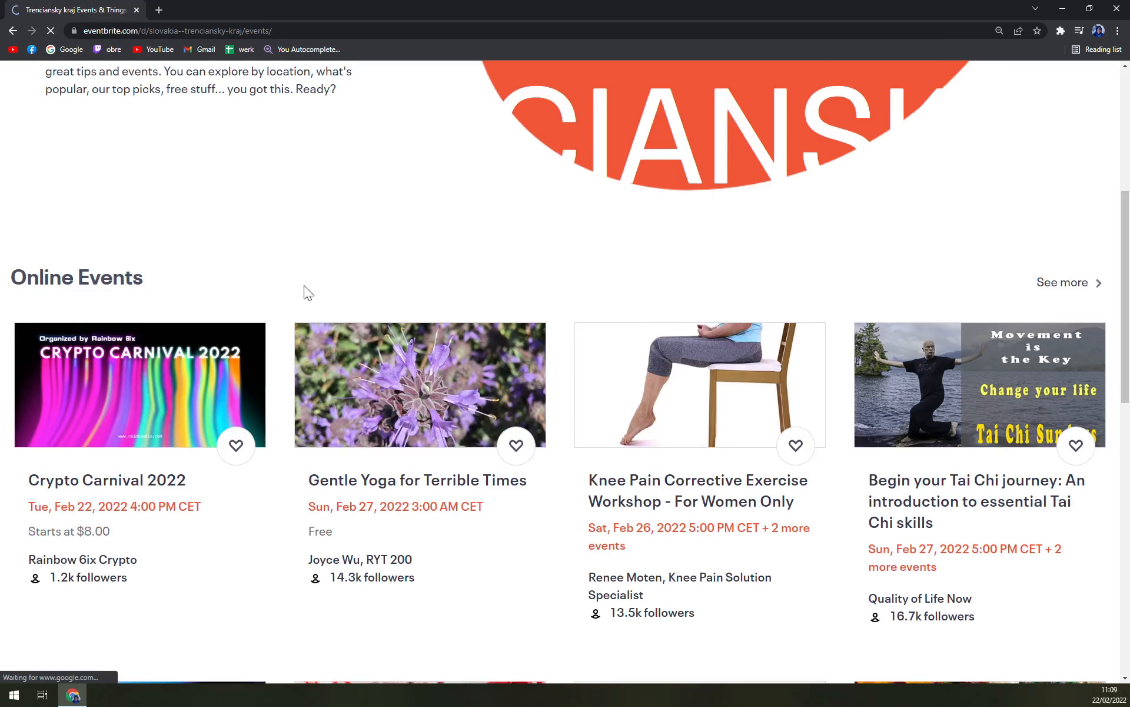
click(60, 267)
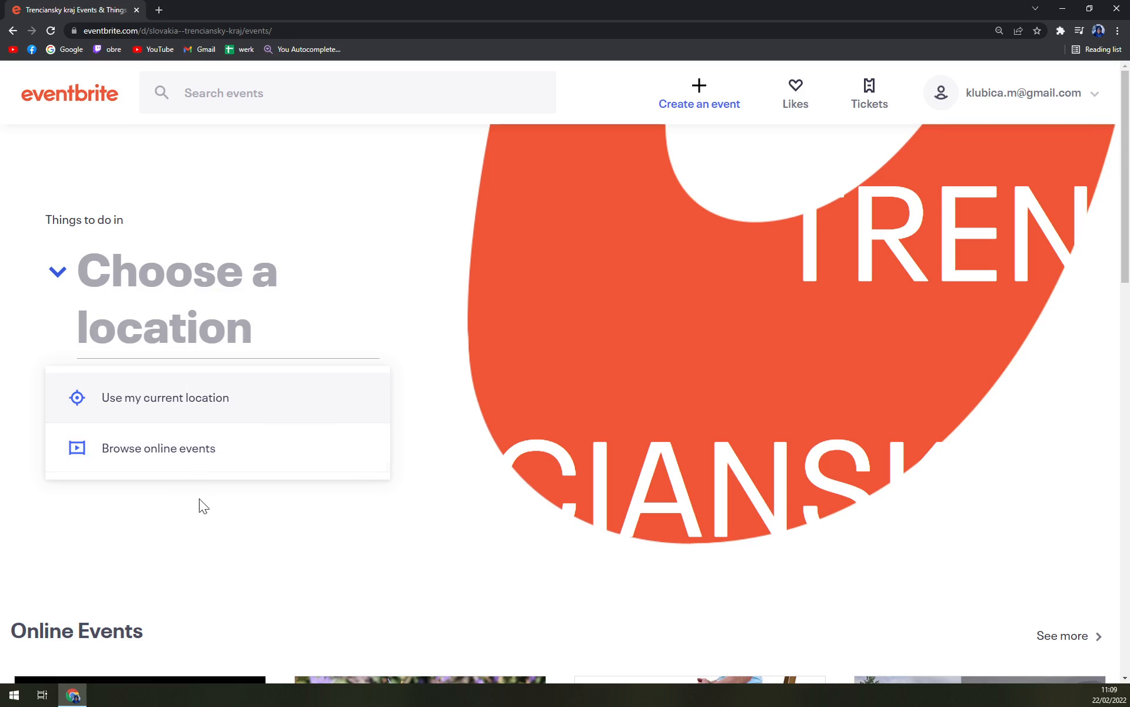
click(194, 468)
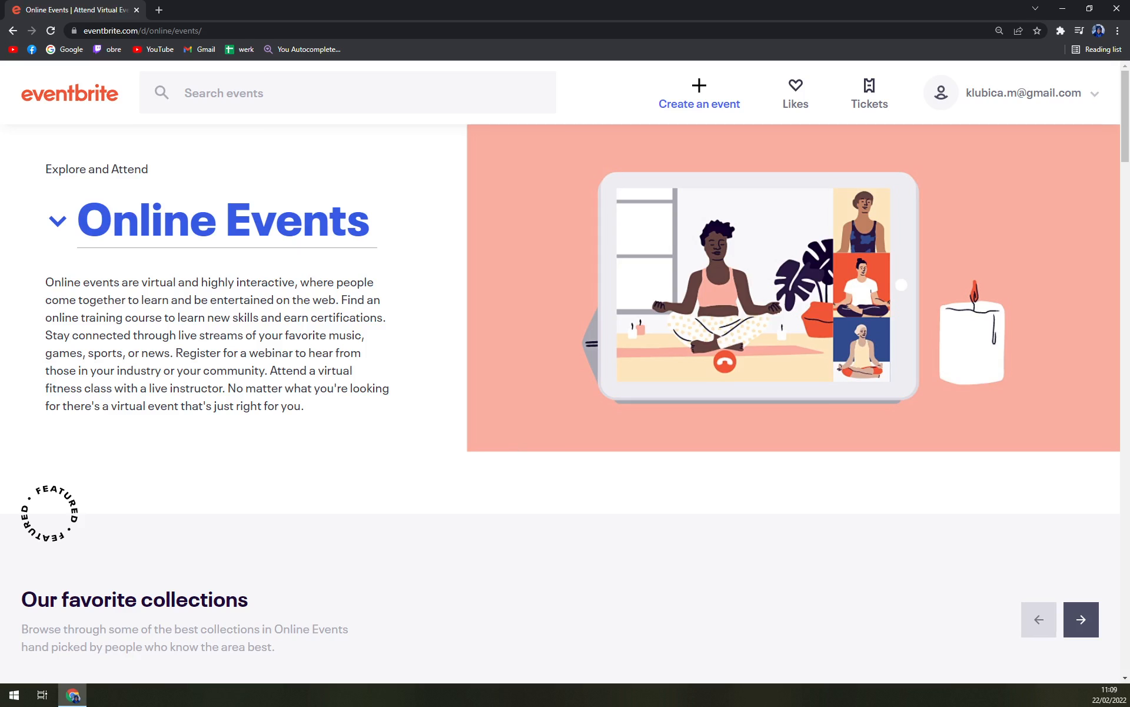
- Look through the featured collections and popular events on the Online Events page
scroll(428, 279, down, 7)
scroll(221, 270, up, 6)
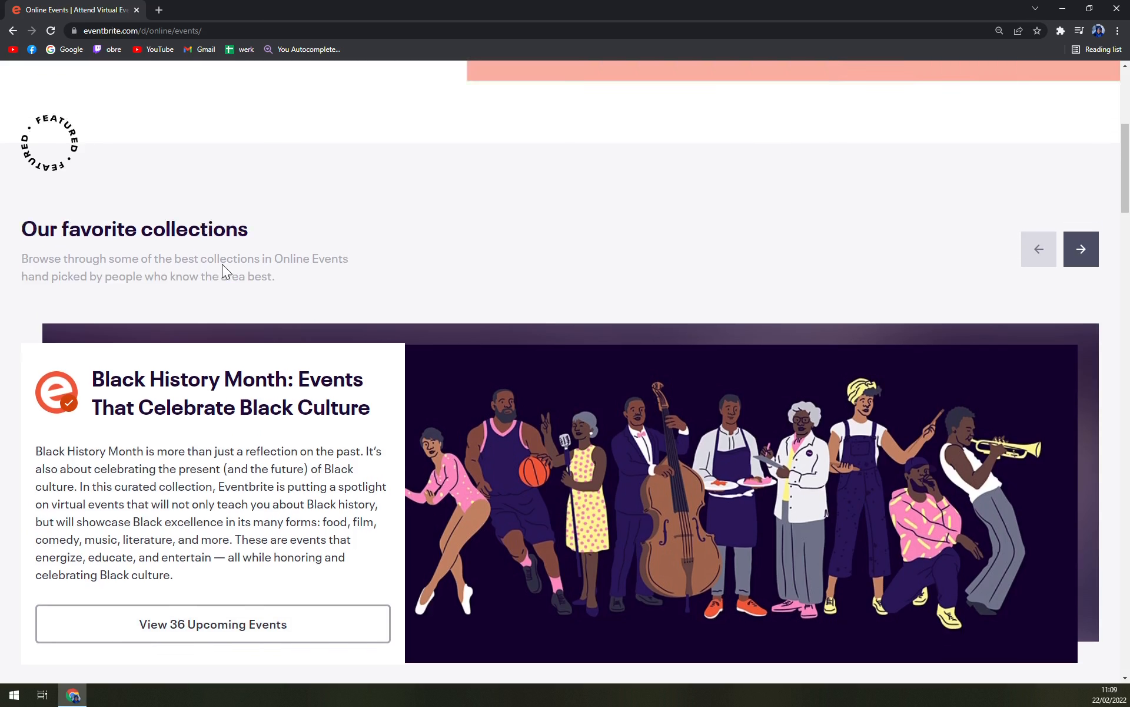
scroll(298, 351, down, 7)
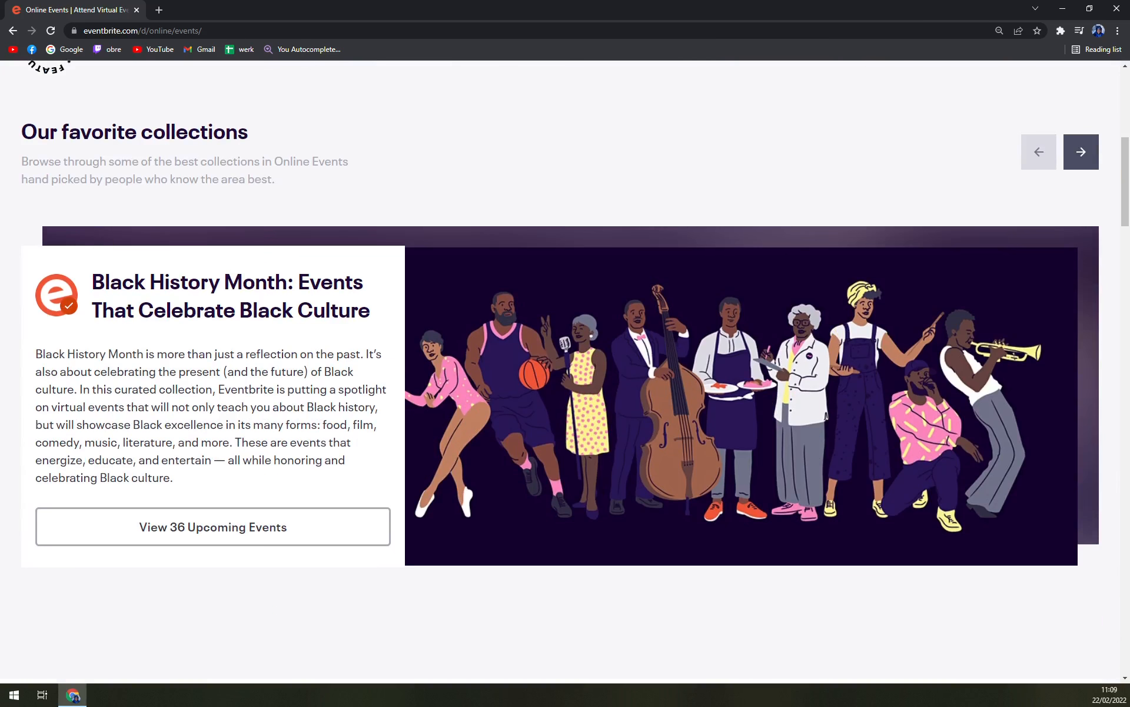
scroll(106, 225, up, 3)
scroll(136, 226, down, 5)
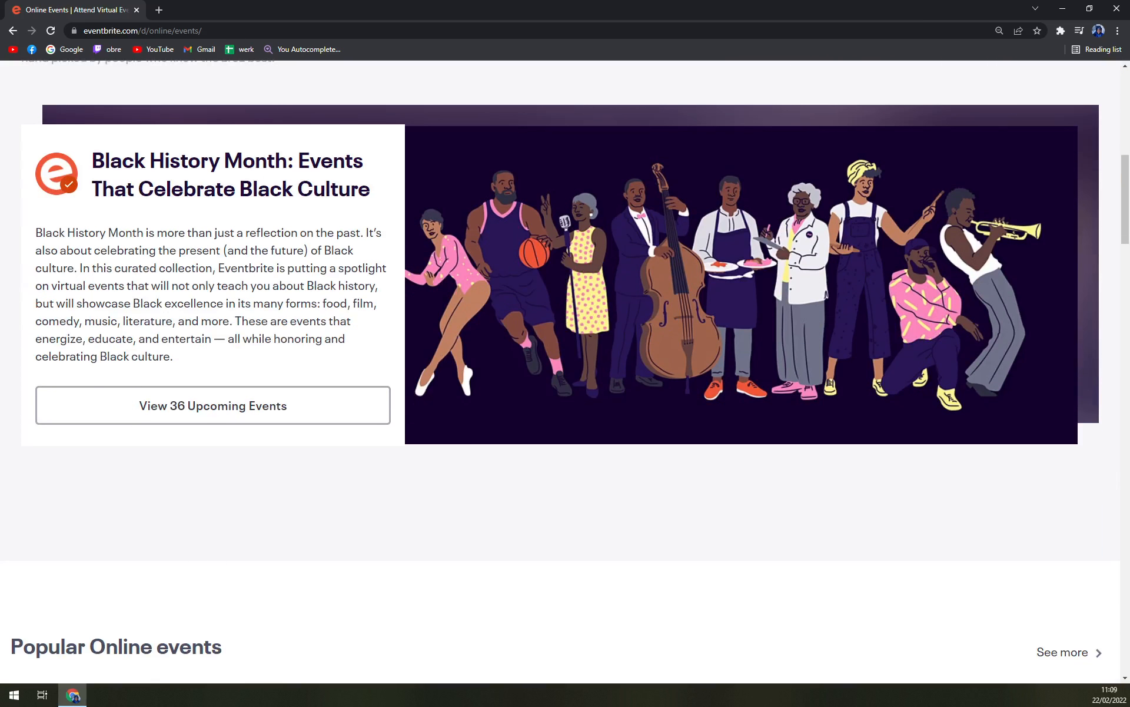
scroll(304, 247, down, 13)
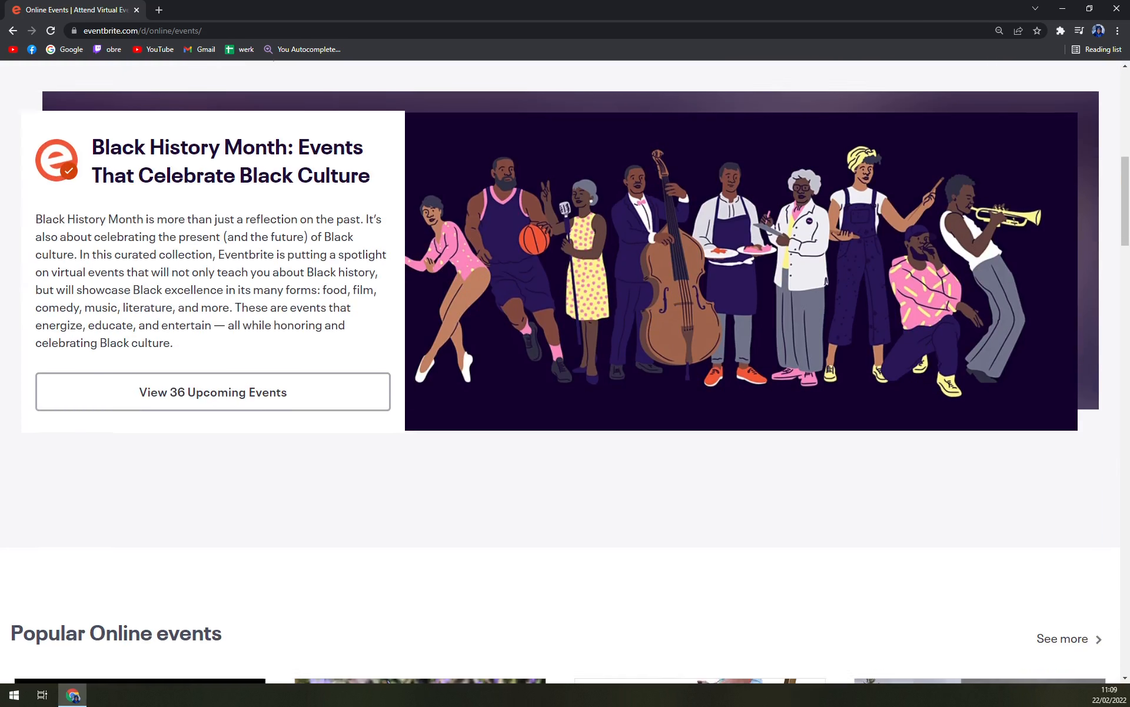
scroll(789, 351, up, 20)
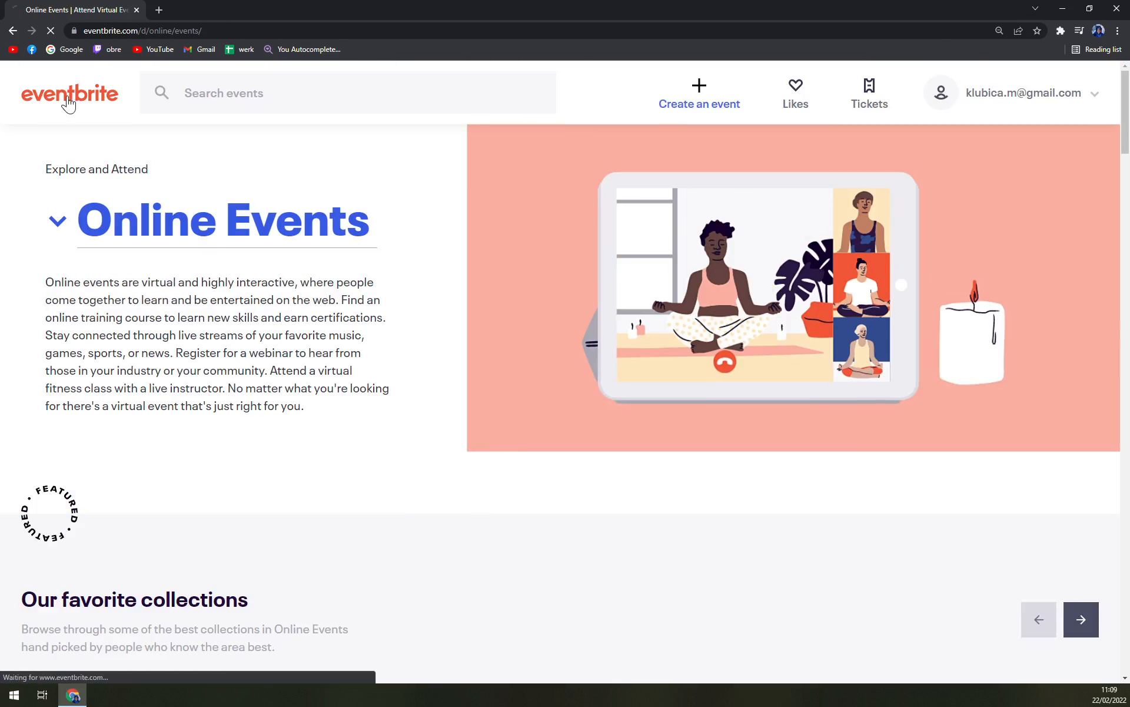
- Return to the home page, view the blank event creation form and go back
click(68, 104)
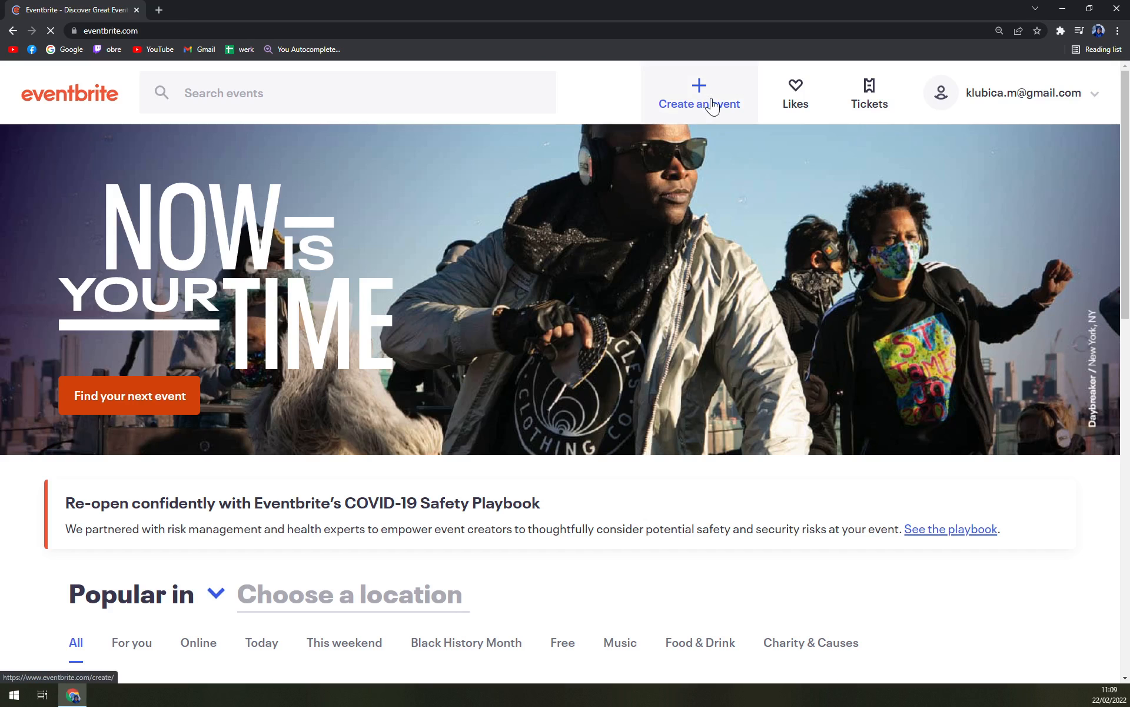
click(713, 106)
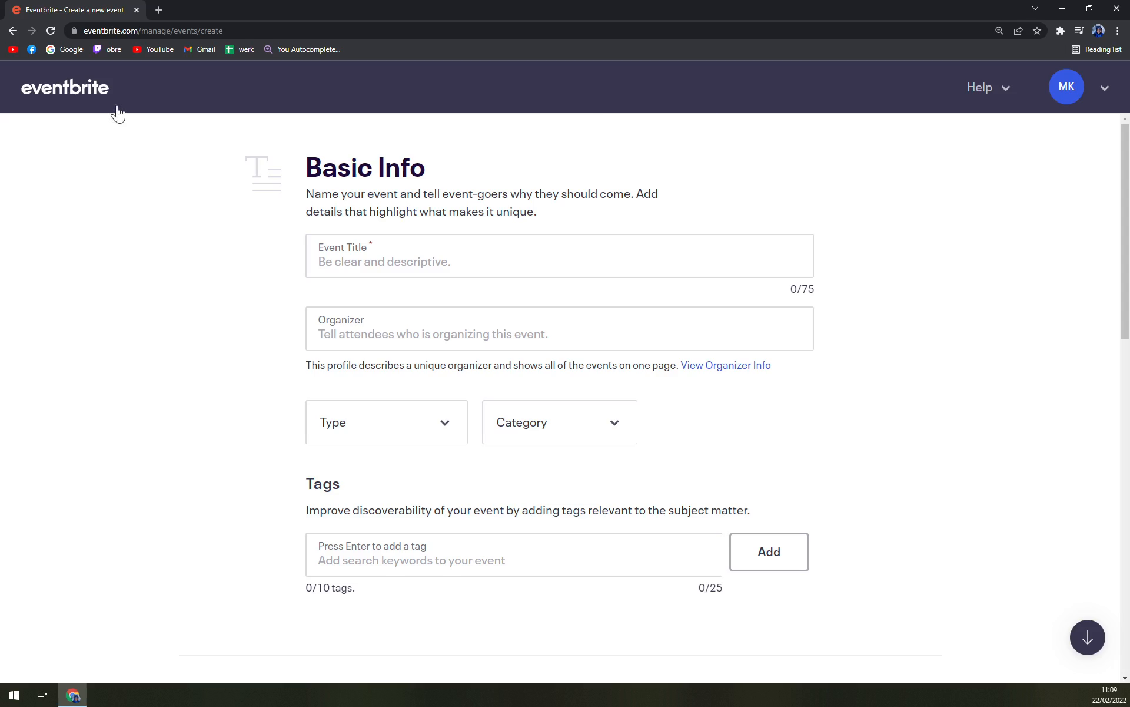
key(alt+Left)
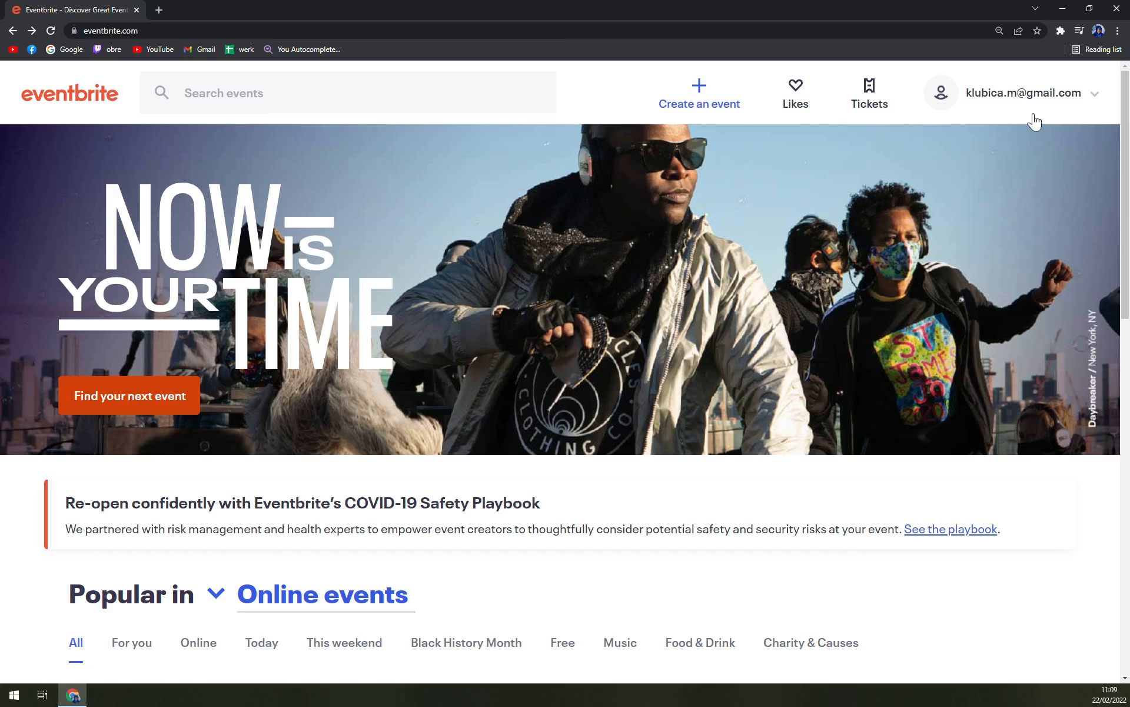
- Log out of the account and log back in with the linked Google account
mouse_move(1039, 104)
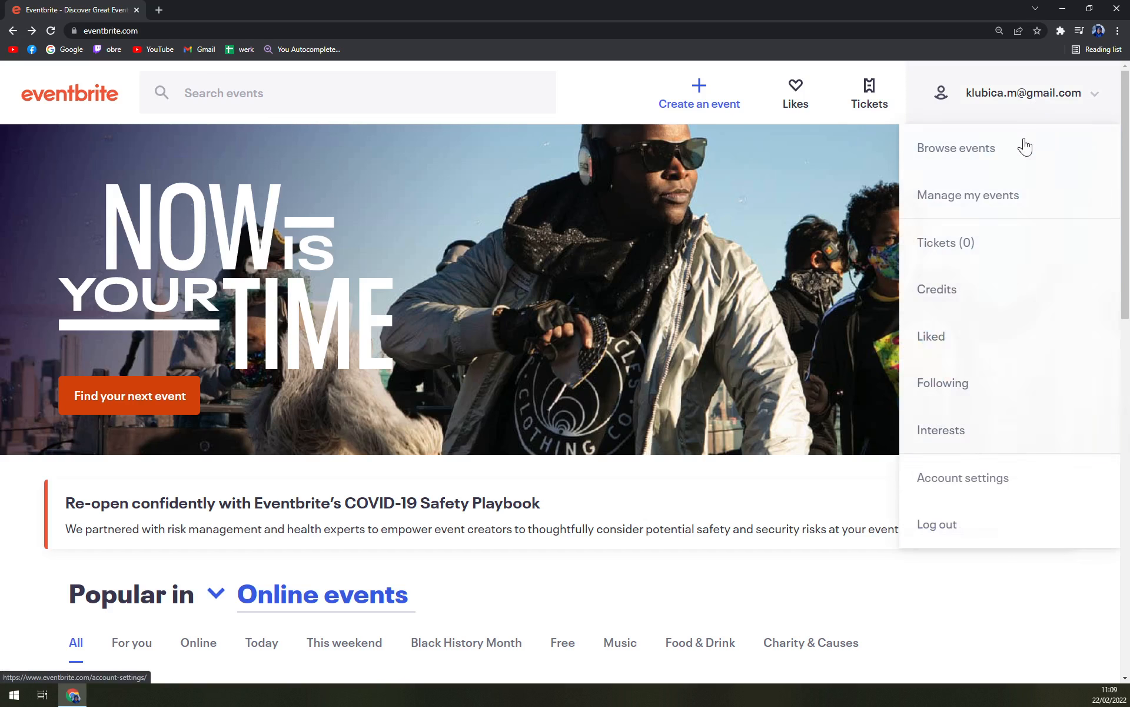
click(951, 538)
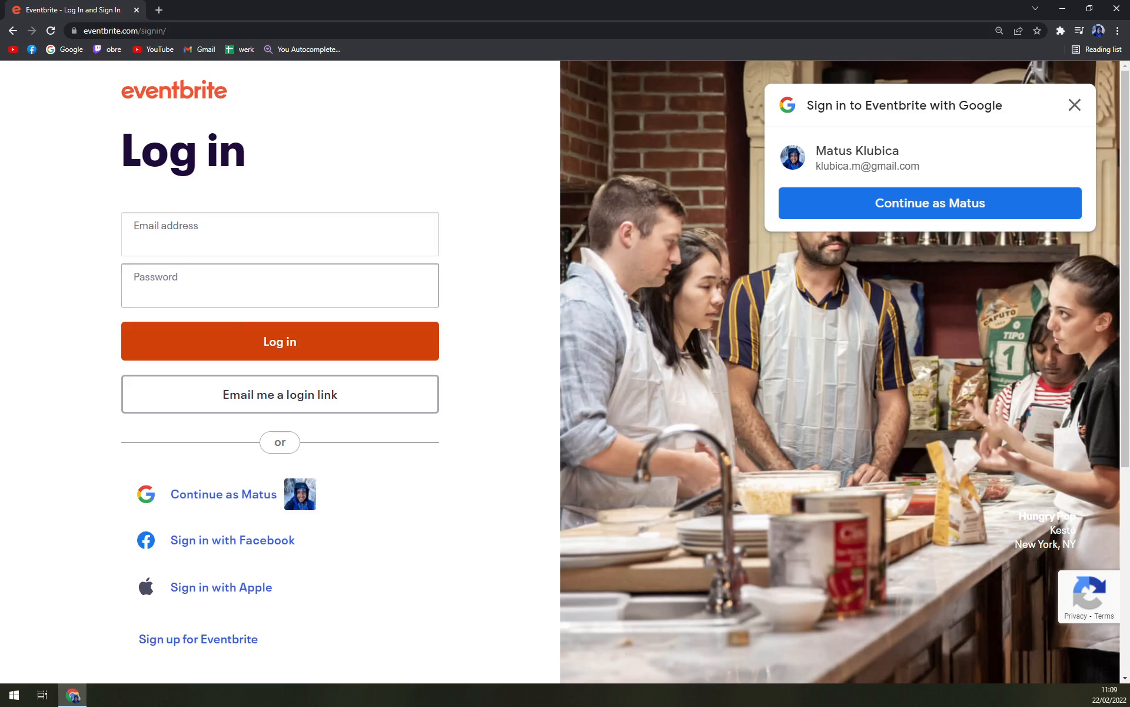
click(208, 502)
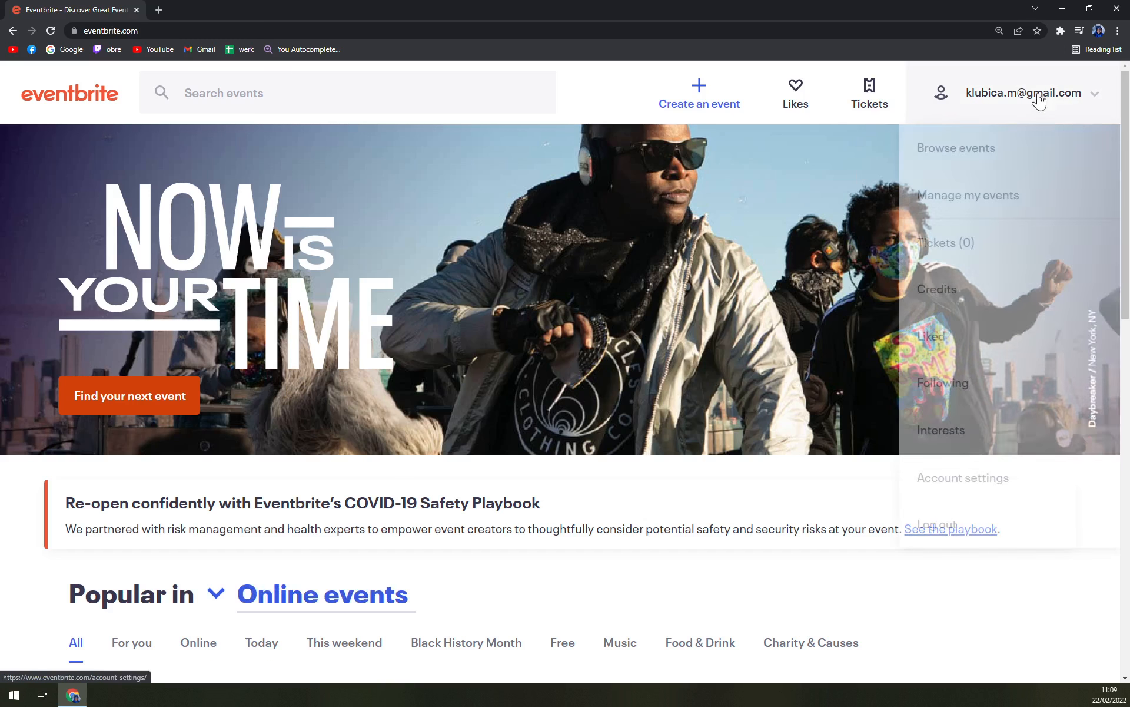
- Open the account settings and view the contact info section
mouse_move(974, 106)
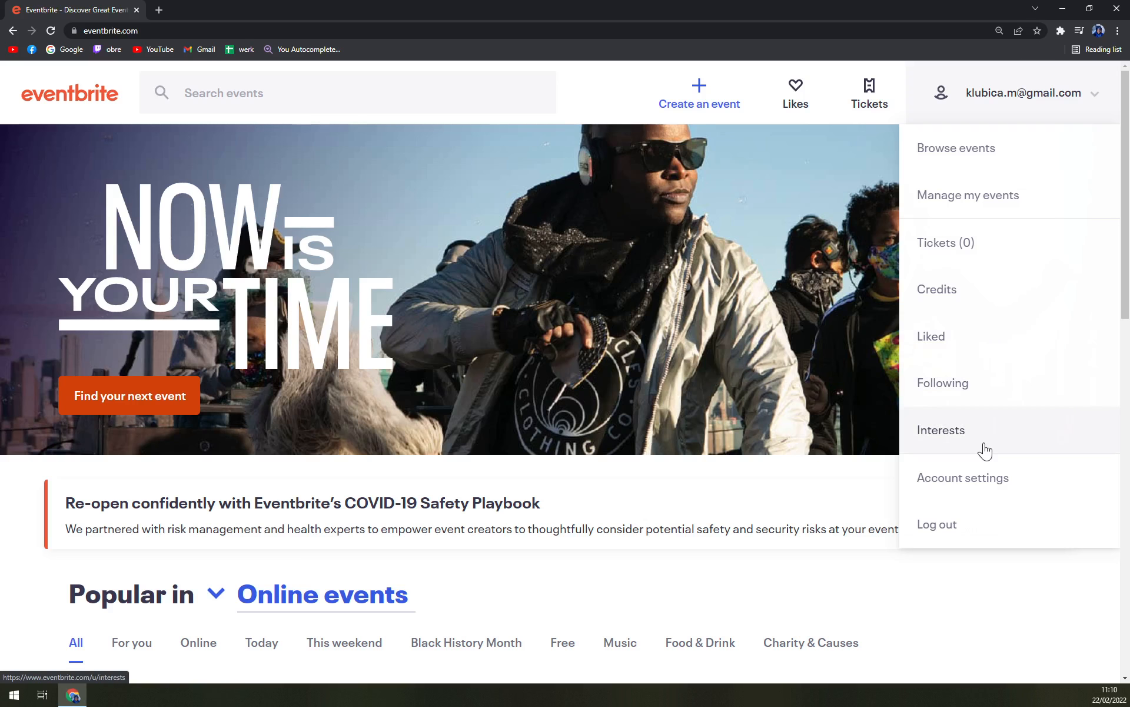
click(983, 481)
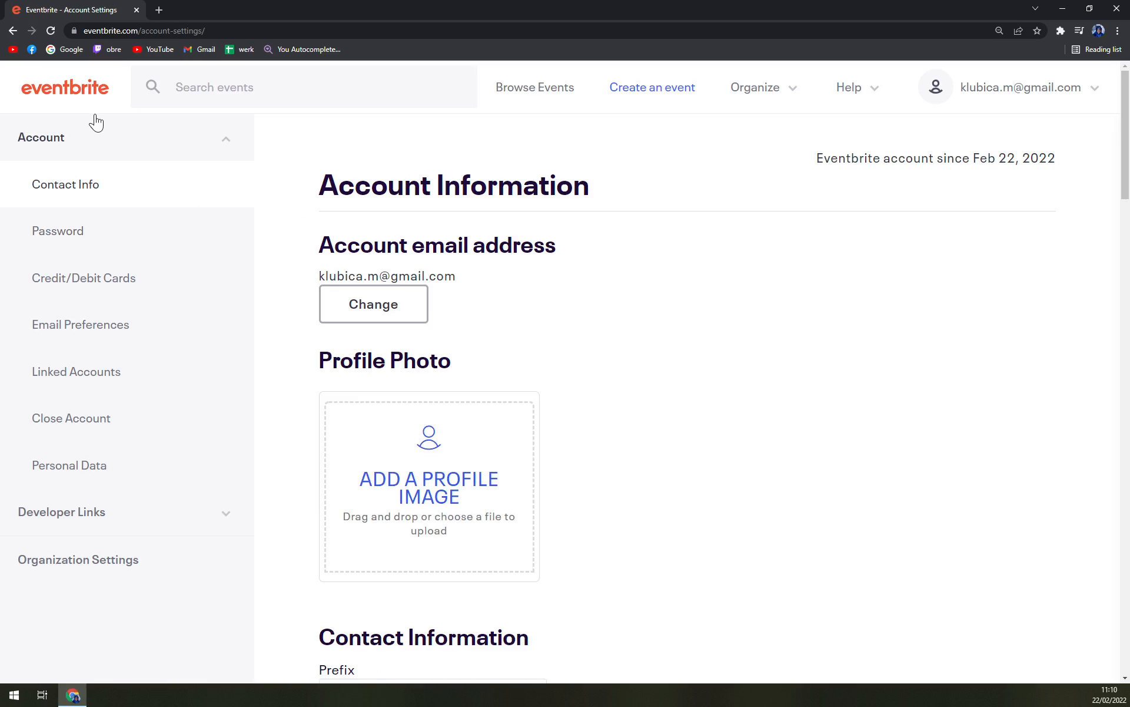
click(168, 198)
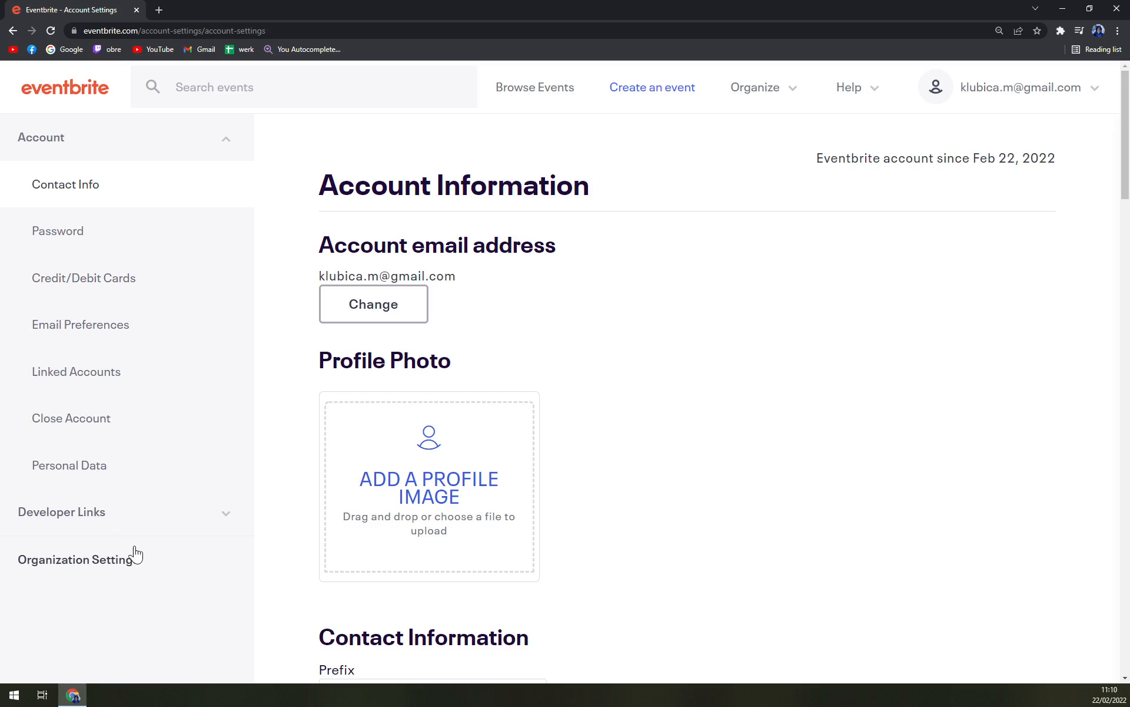
- Start a new event from the home page and title it "Tutorial Making Event"
click(65, 93)
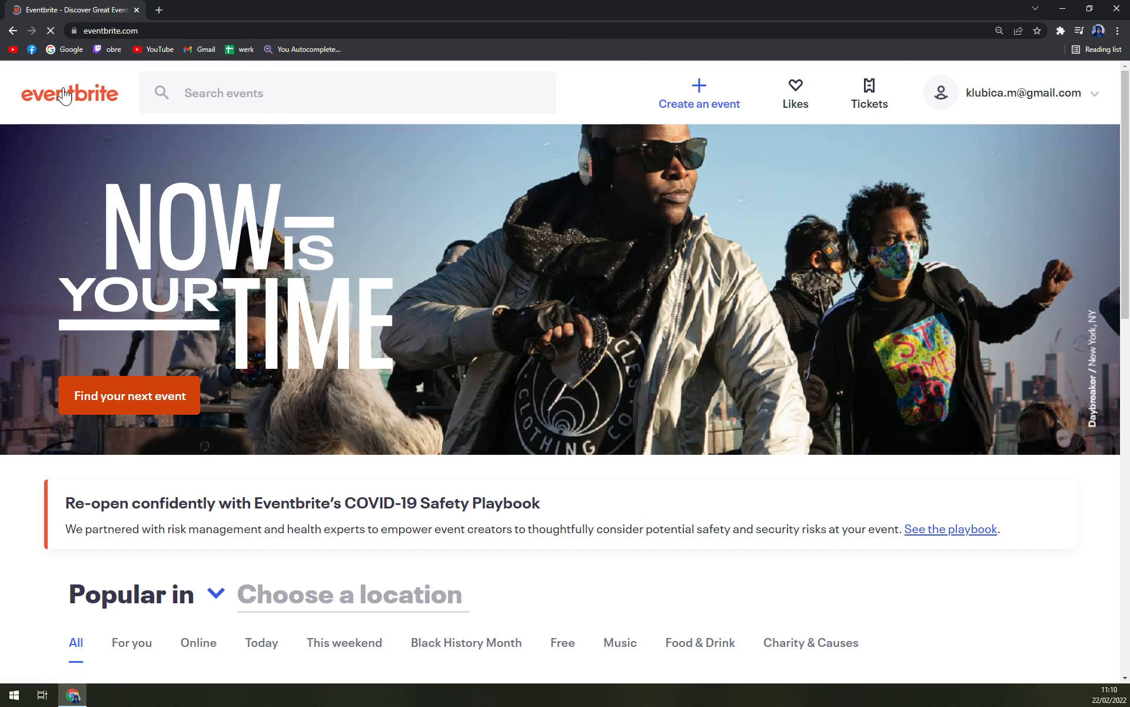
click(697, 93)
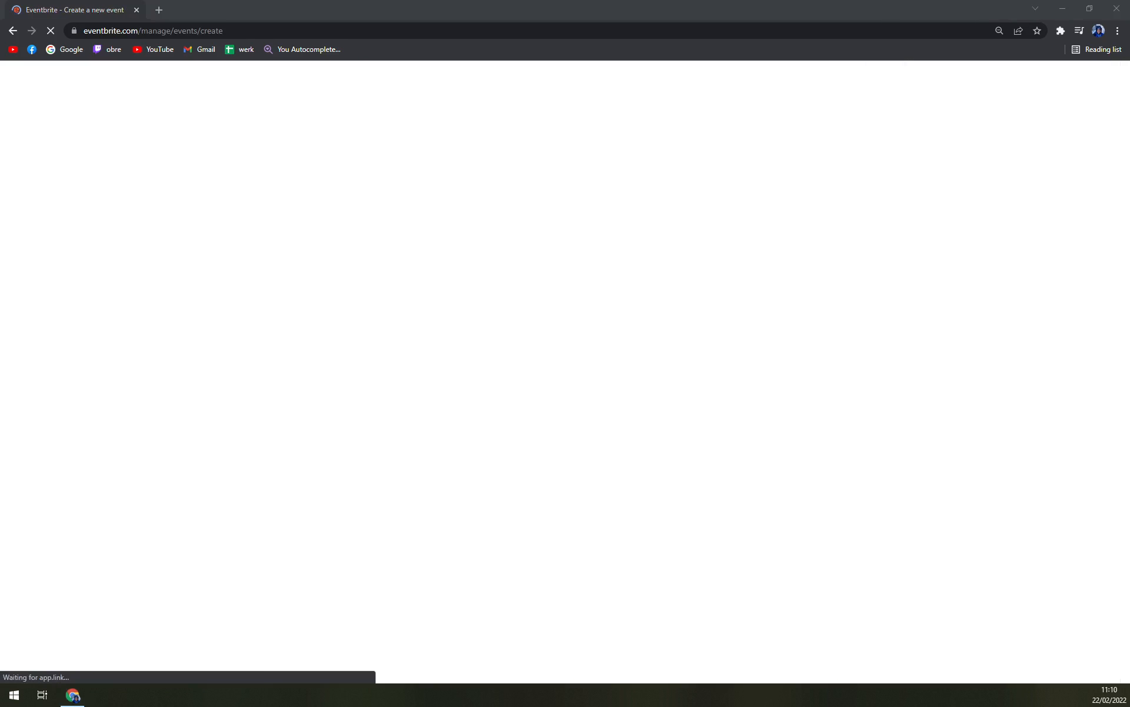
click(125, 256)
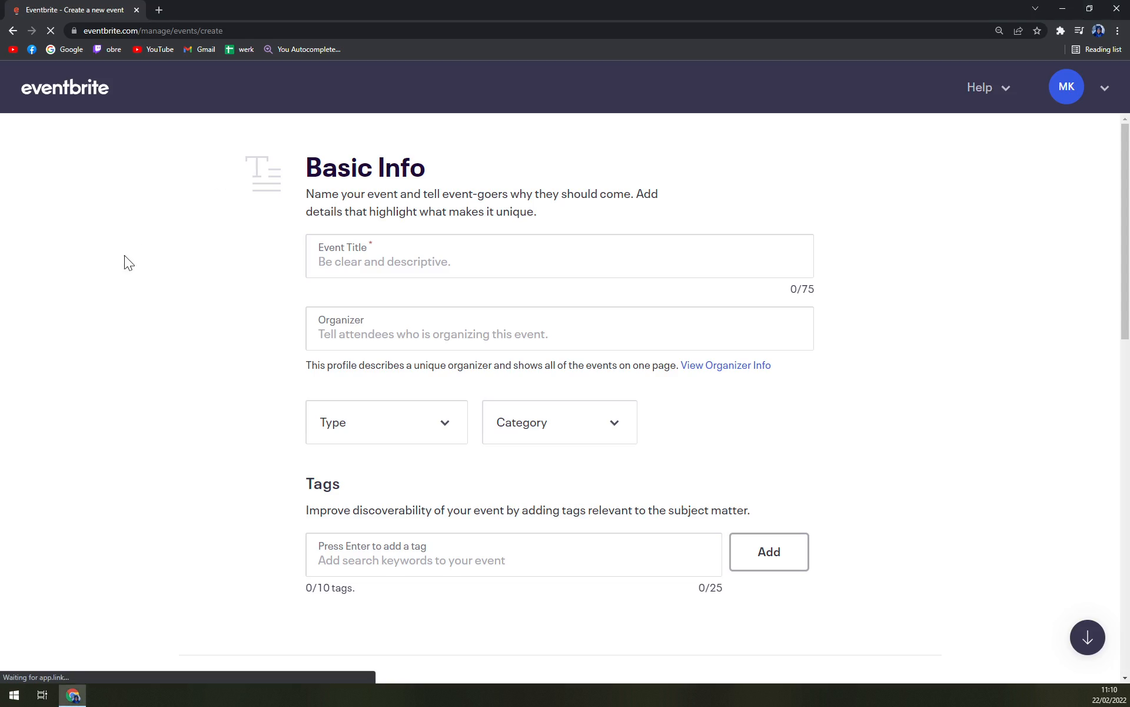
click(376, 259)
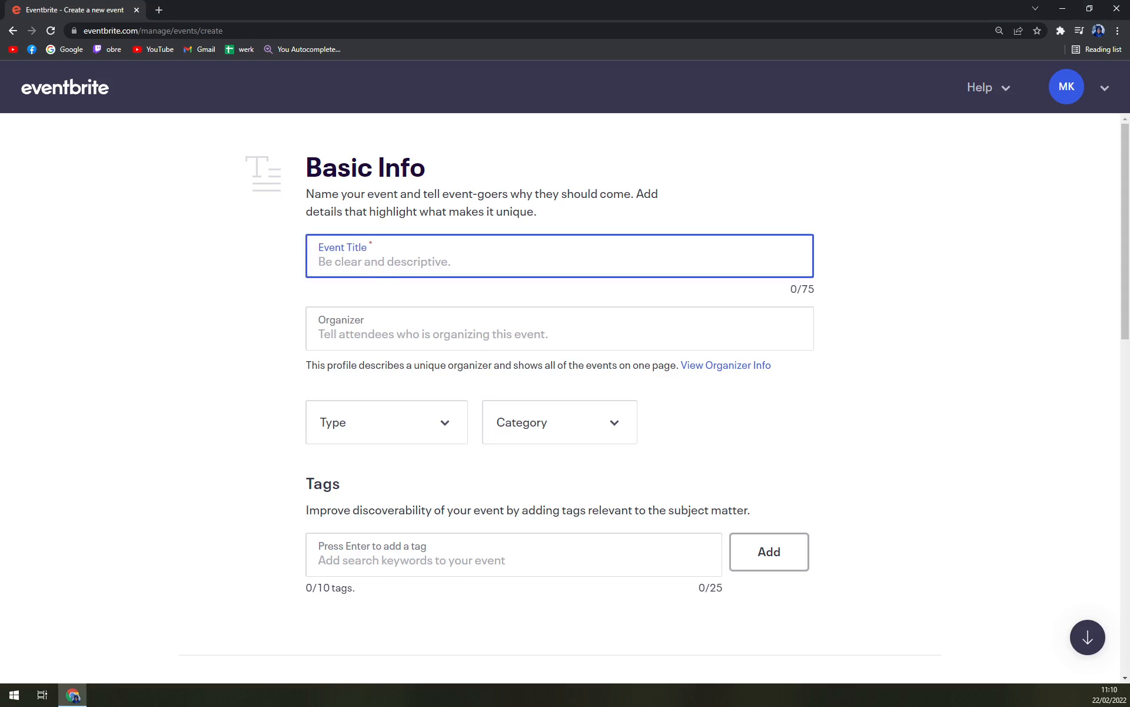
text(Tutorial Mak)
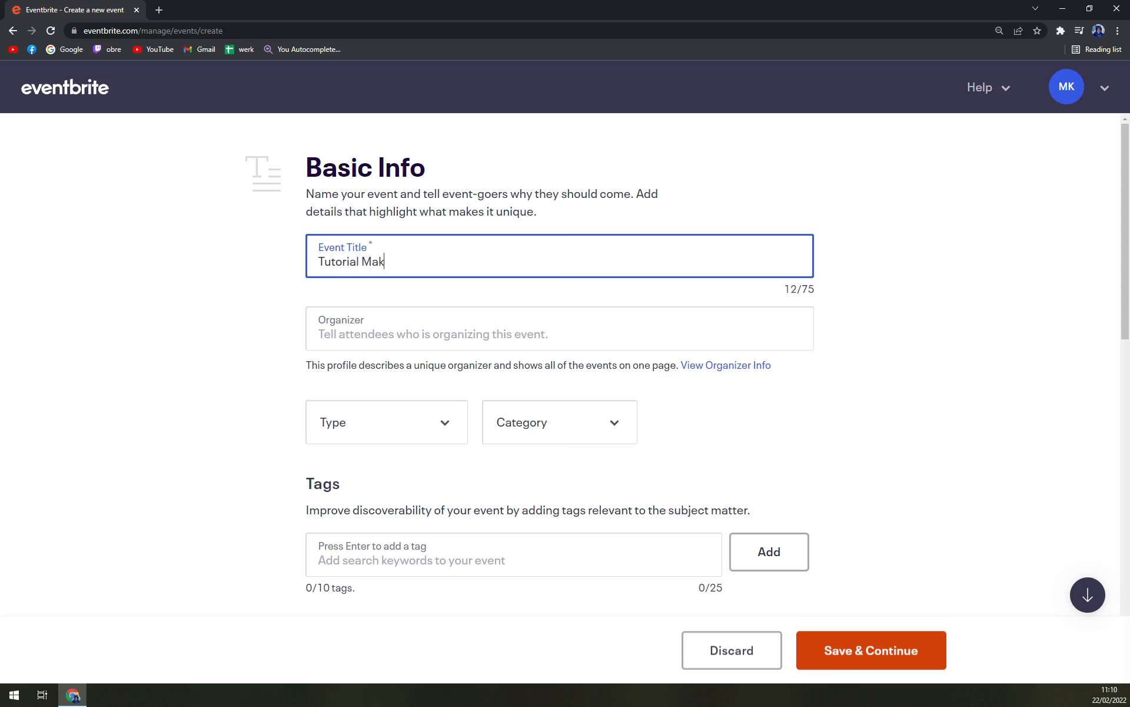
text(ing Event)
- Enter the organizer's name in the event's basic info
key(Tab)
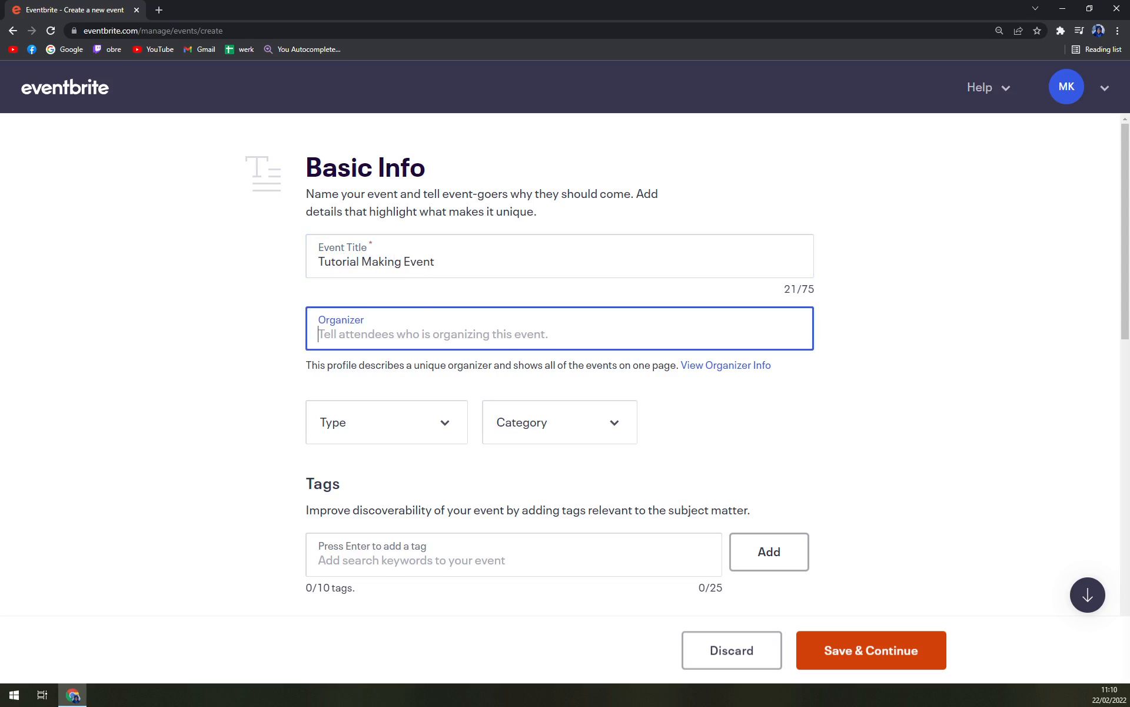
text(Mat)
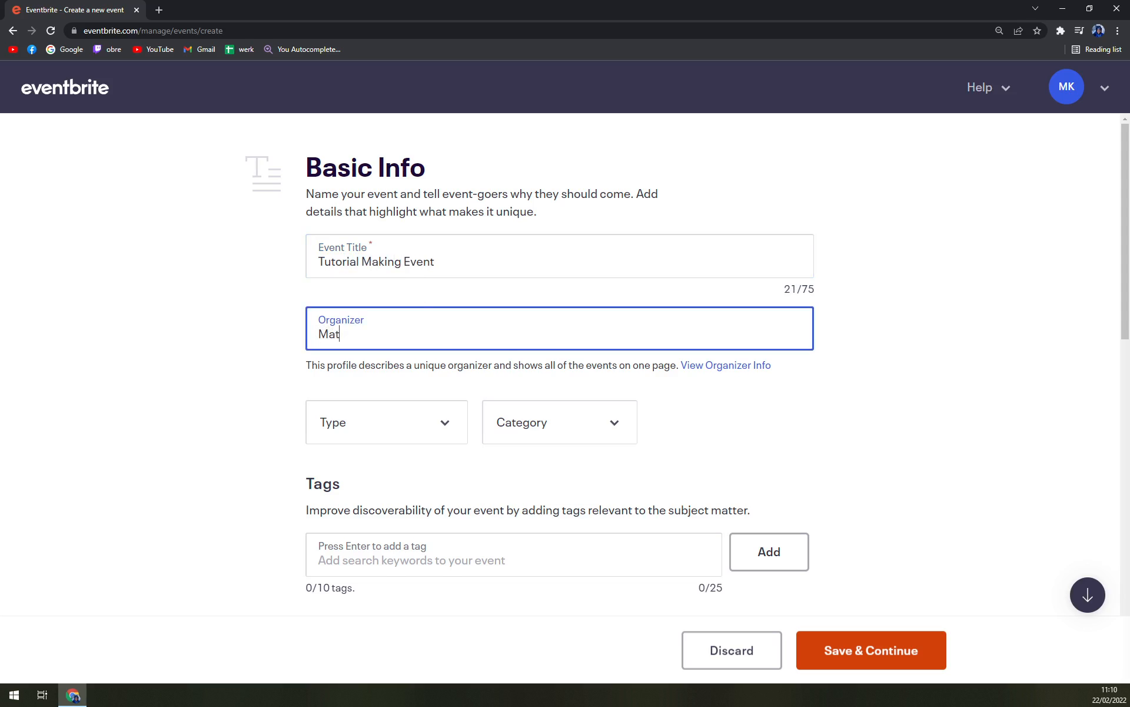
text(t King Tutorials)
- Set the event type to Class, Training, or Workshop
click(447, 421)
scroll(374, 362, down, 1)
scroll(374, 362, up, 1)
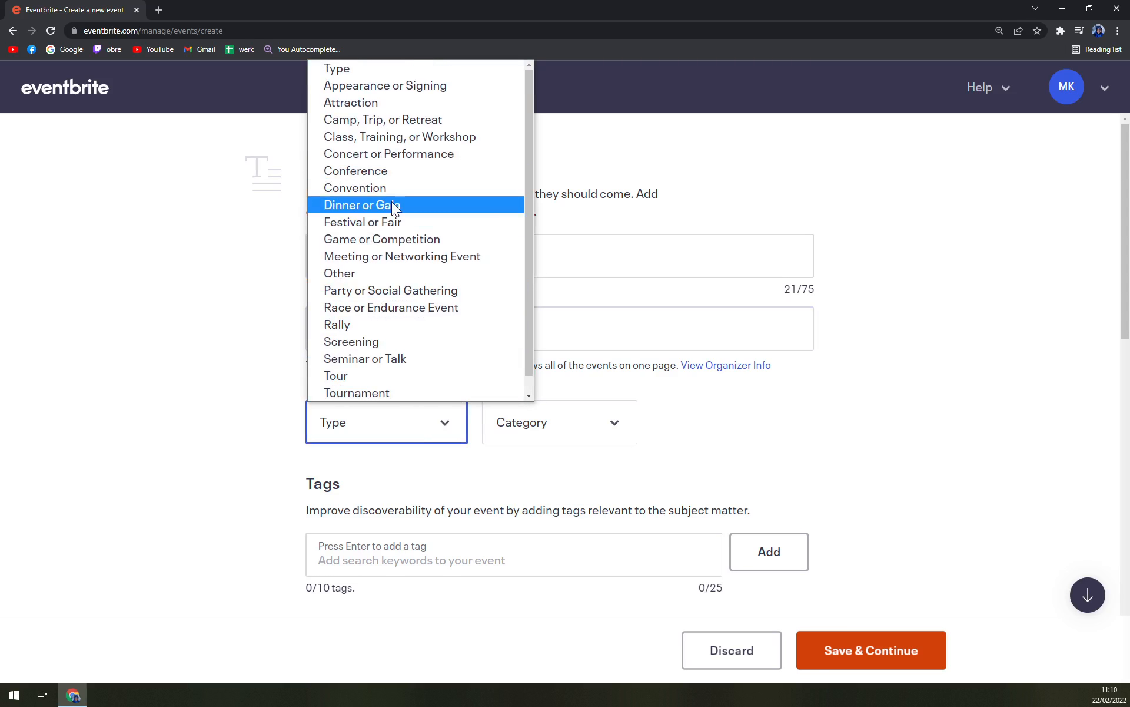
scroll(391, 203, down, 1)
scroll(391, 203, up, 1)
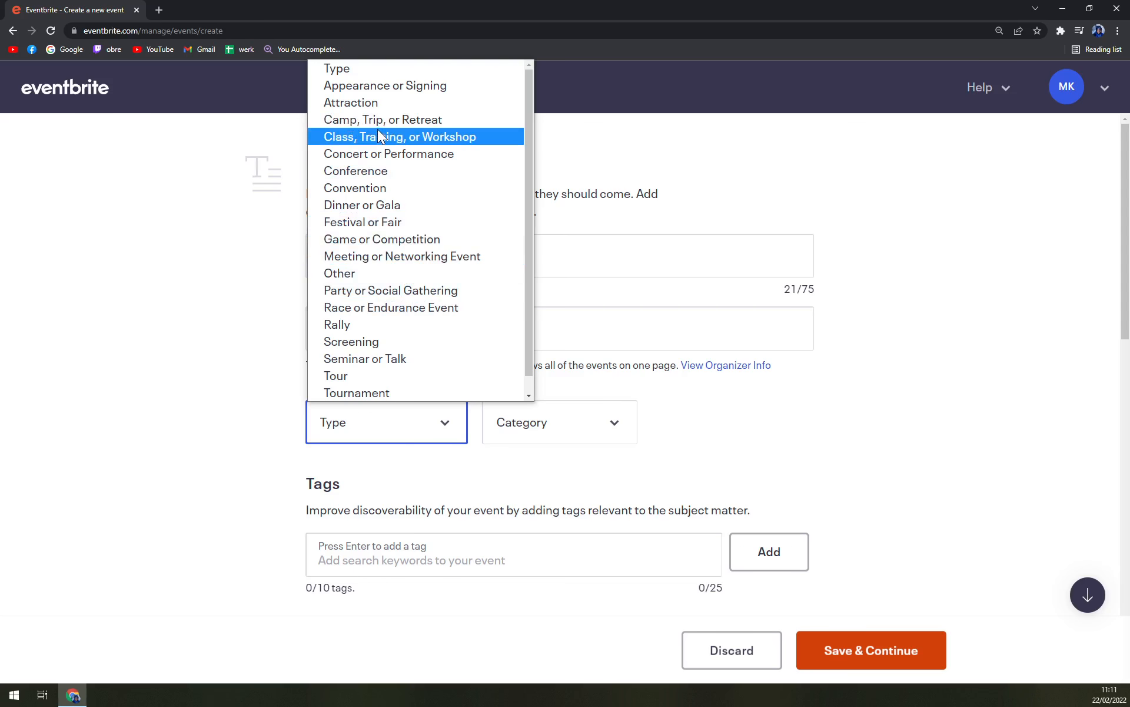
click(394, 134)
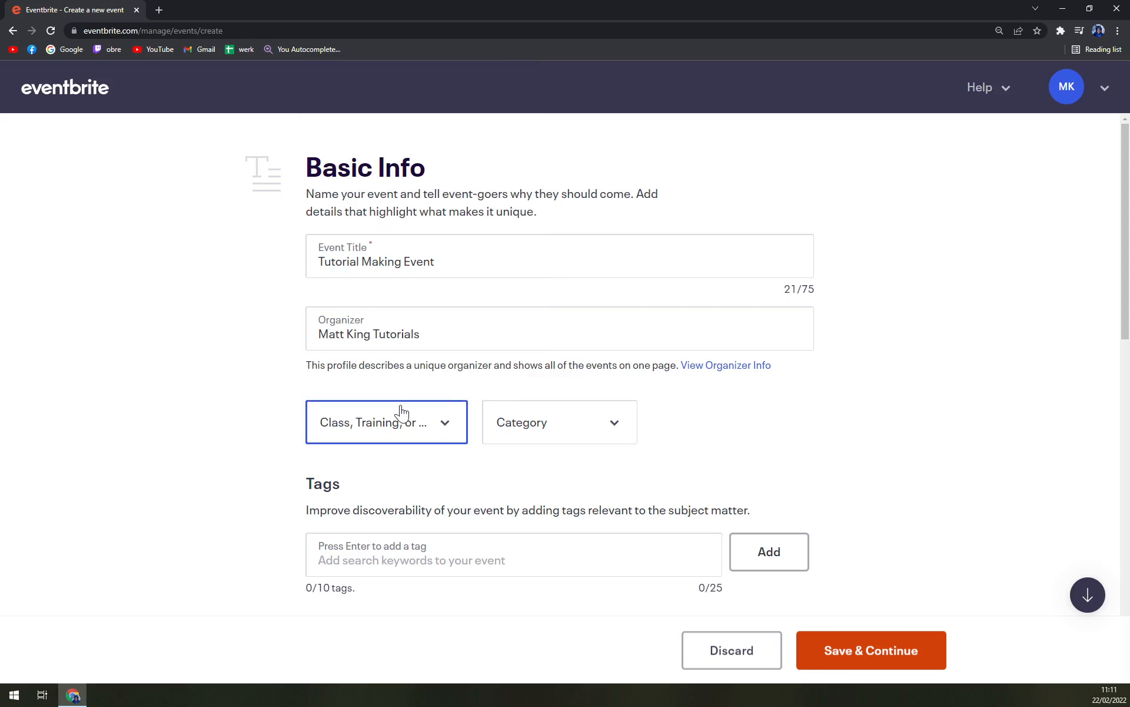
- Set the event's category to Film, Media & Entertainment and its sub-category to Other
click(570, 436)
scroll(600, 354, down, 1)
scroll(601, 353, up, 1)
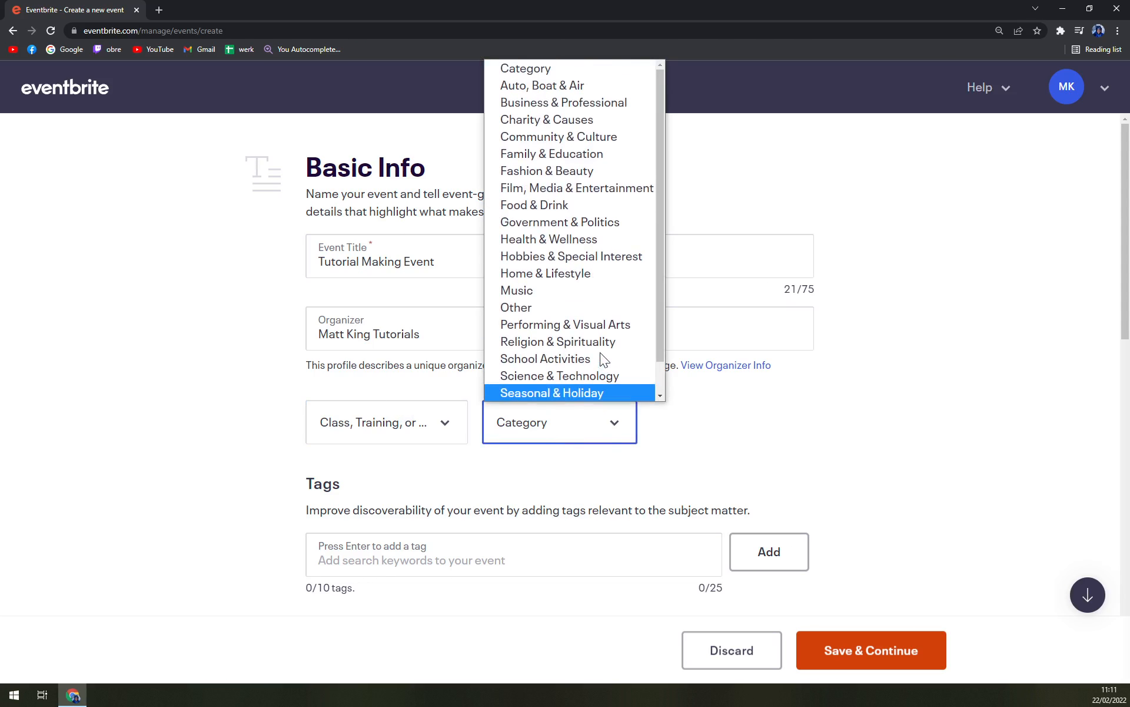
click(592, 188)
click(701, 437)
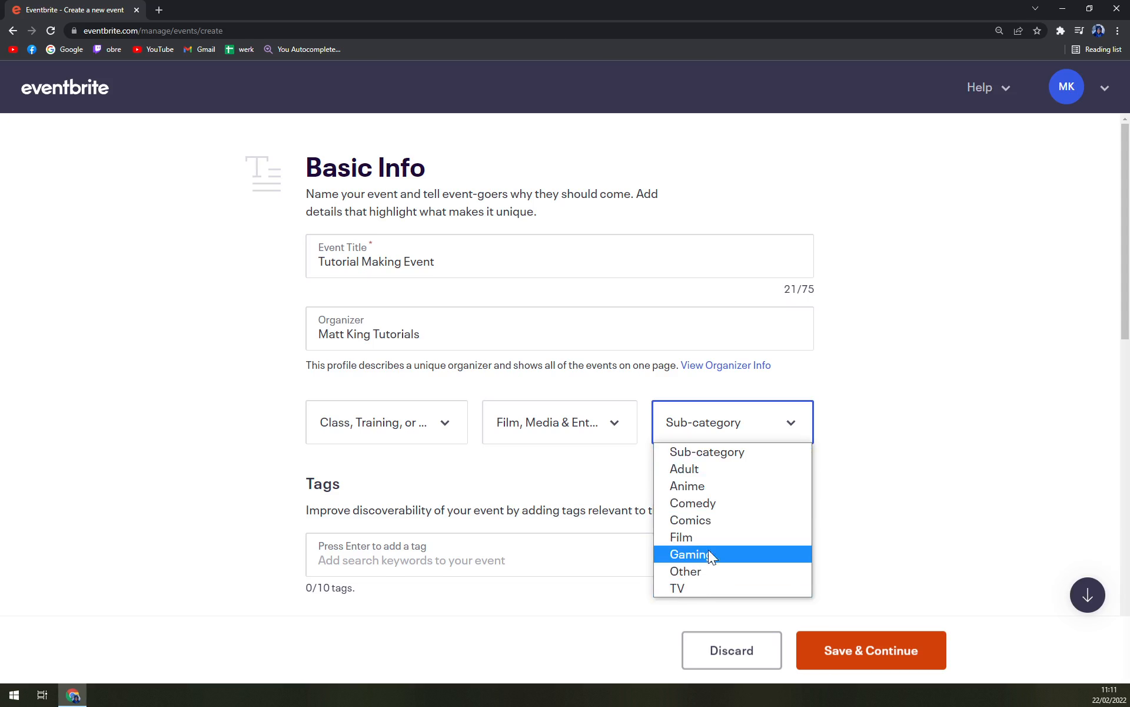
click(704, 532)
click(695, 410)
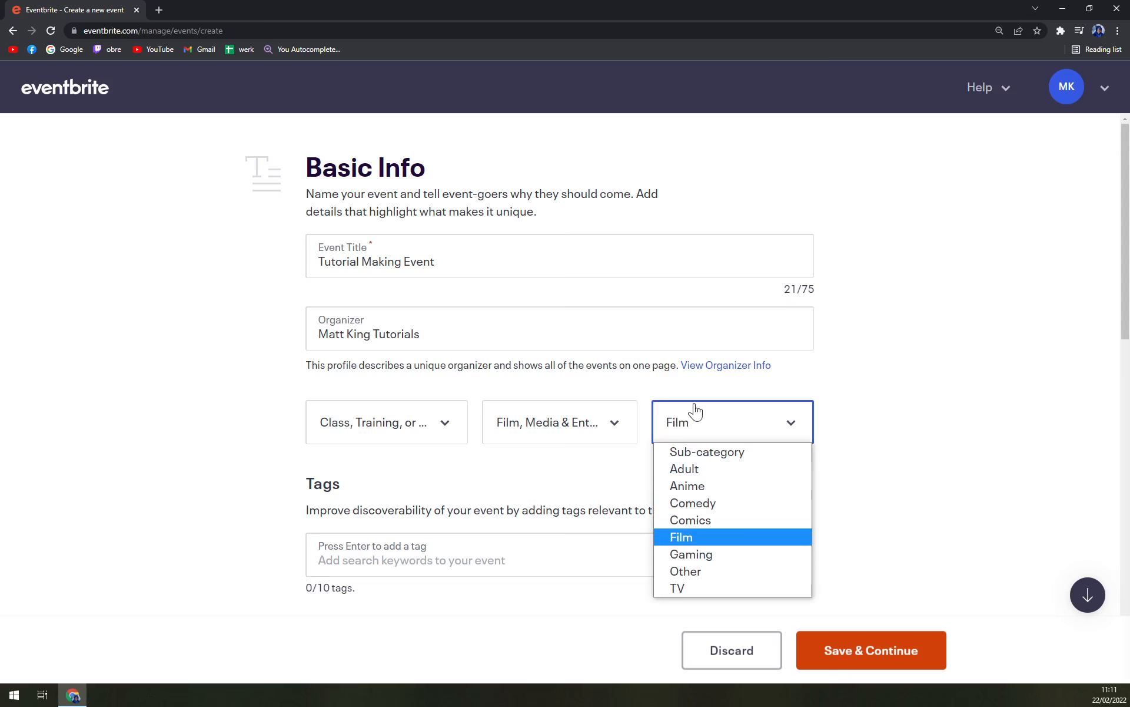
click(703, 570)
click(584, 497)
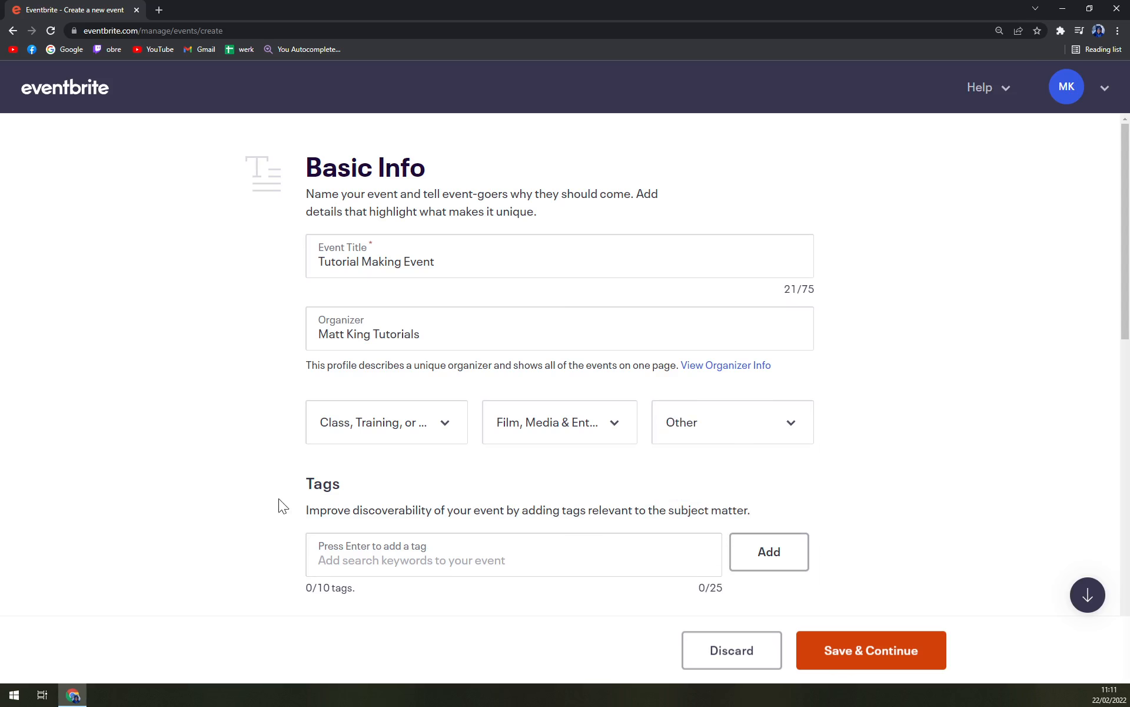
- Add the tags "tutorial" and "event" to the event
scroll(426, 516, down, 3)
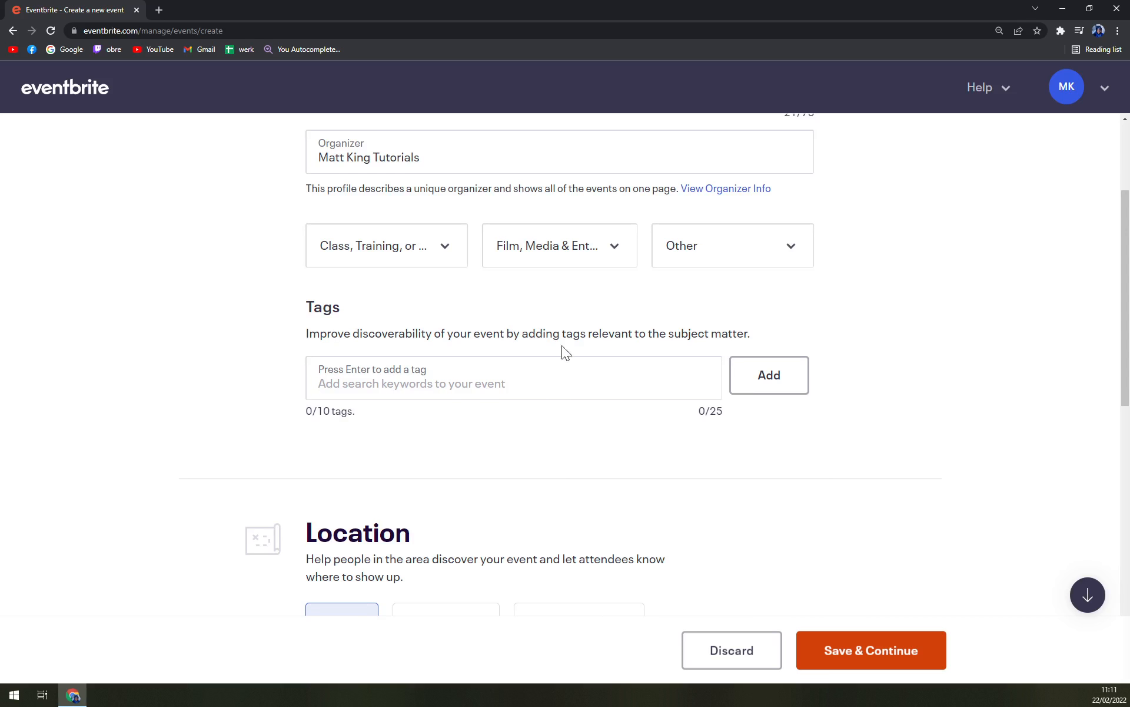
click(514, 378)
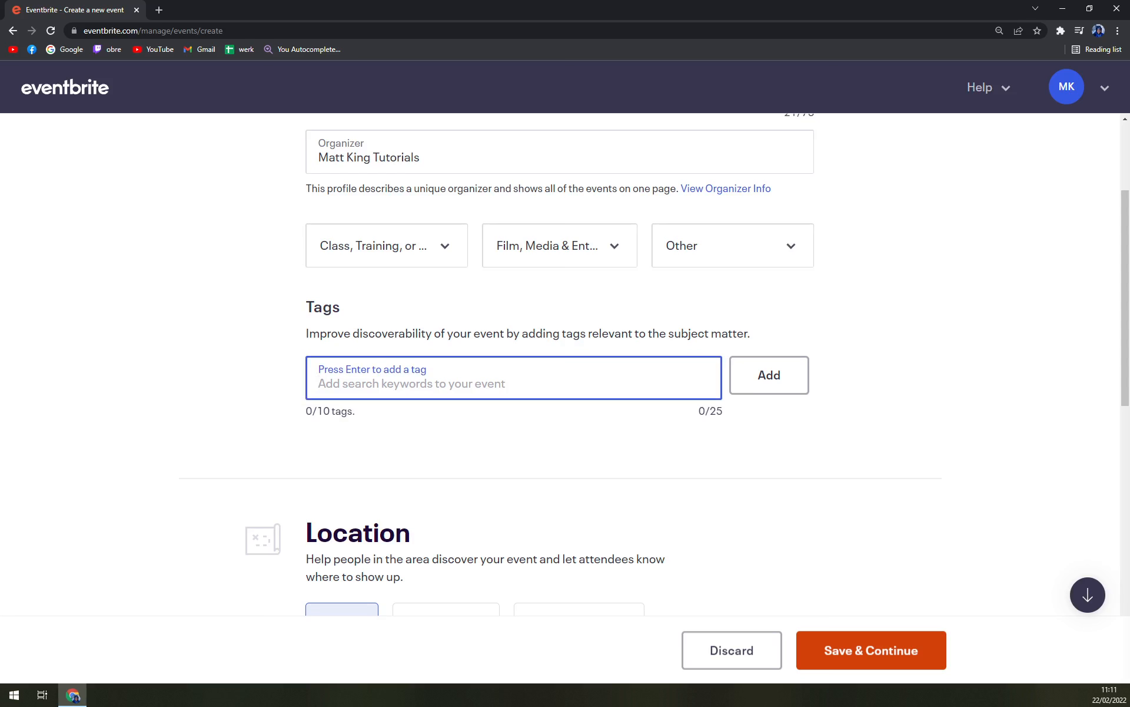
text(tutorial)
key(Return)
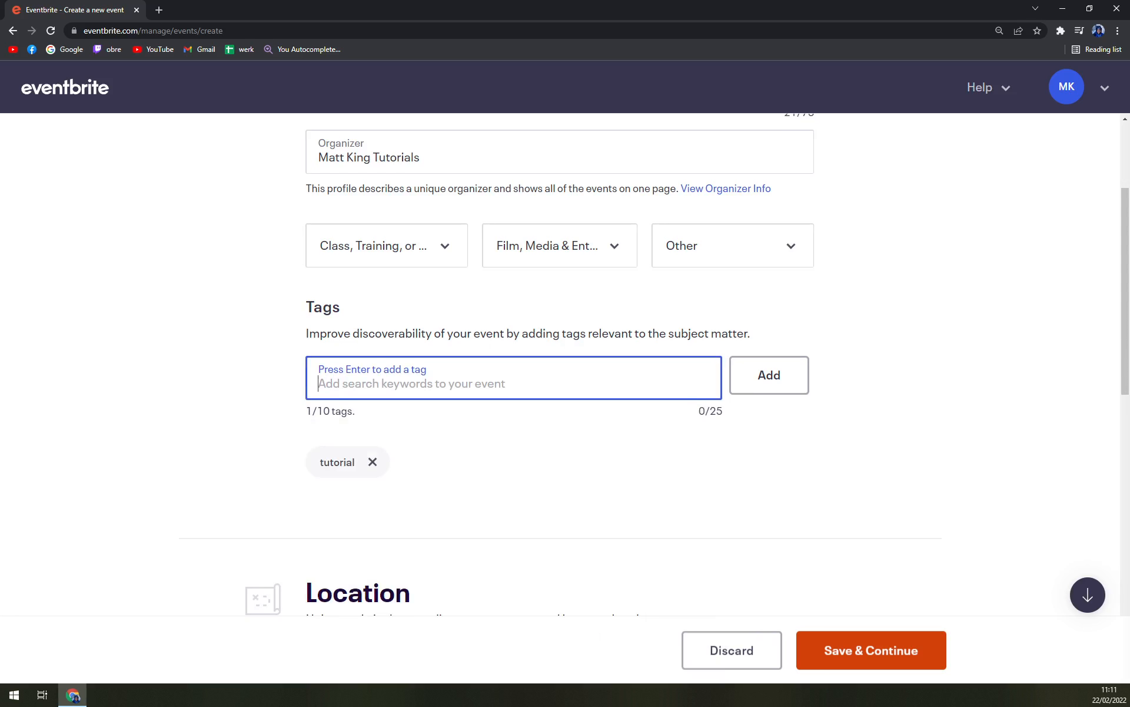
text(event)
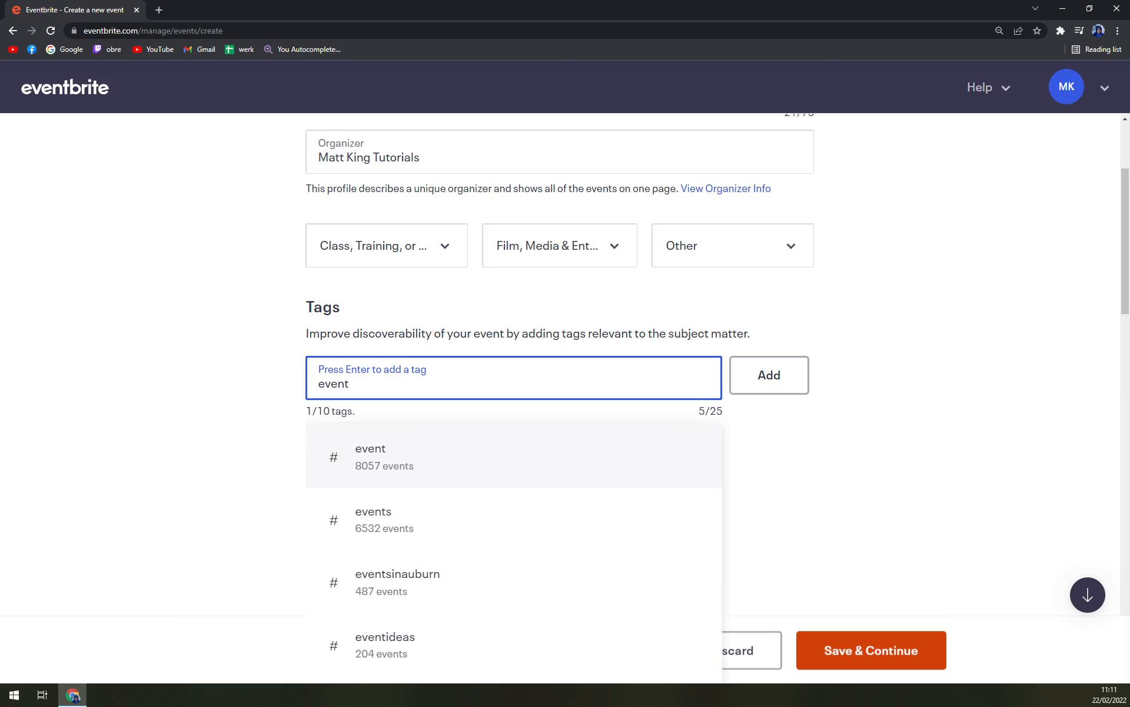
key(Return)
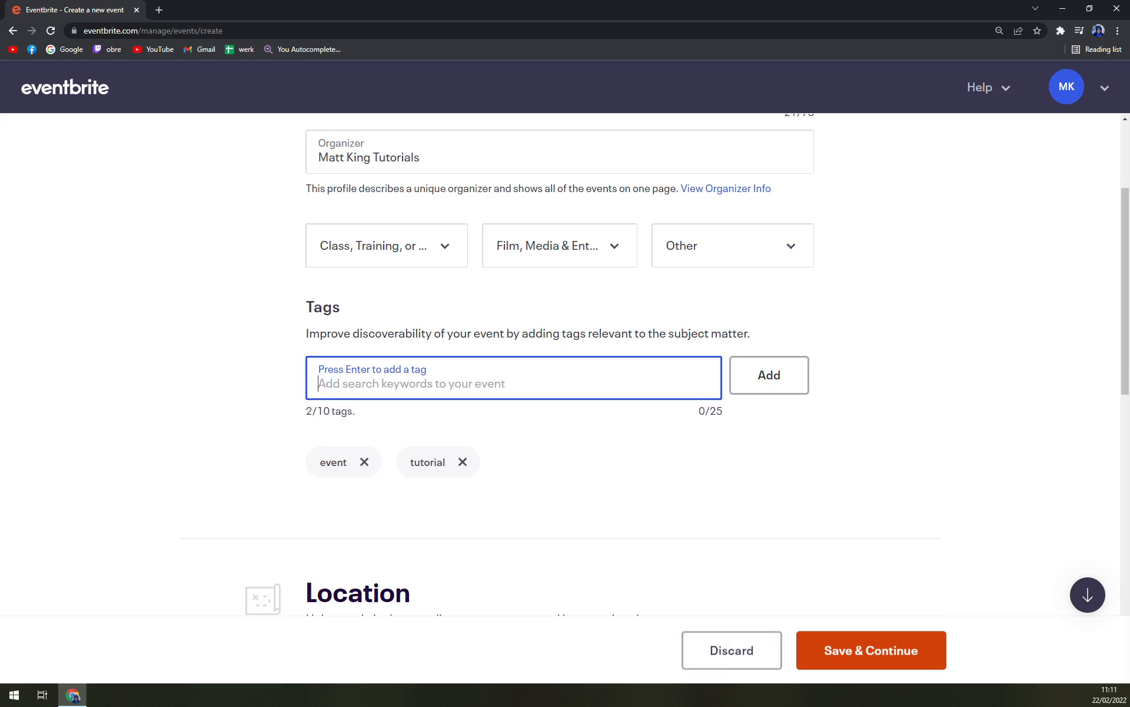
scroll(293, 189, down, 4)
scroll(365, 272, up, 4)
drag(341, 412, 675, 423)
click(258, 413)
click(674, 423)
- Try the Online event and To be announced location options, and return the location type to Venue
scroll(389, 405, down, 5)
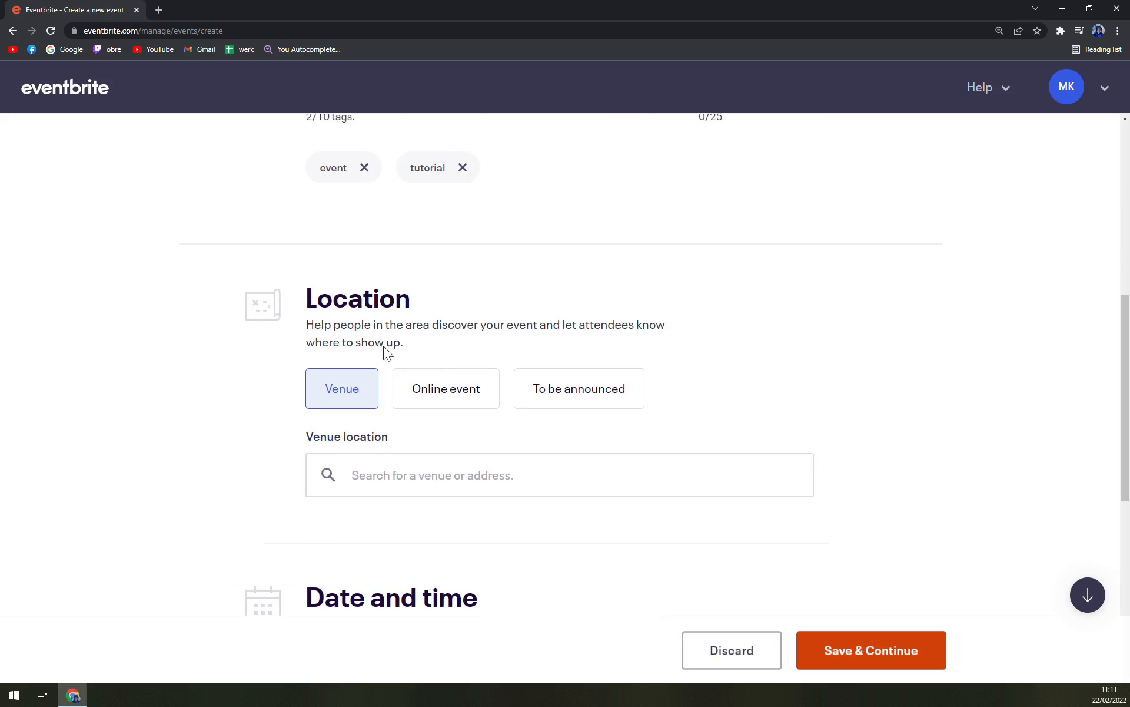
click(404, 399)
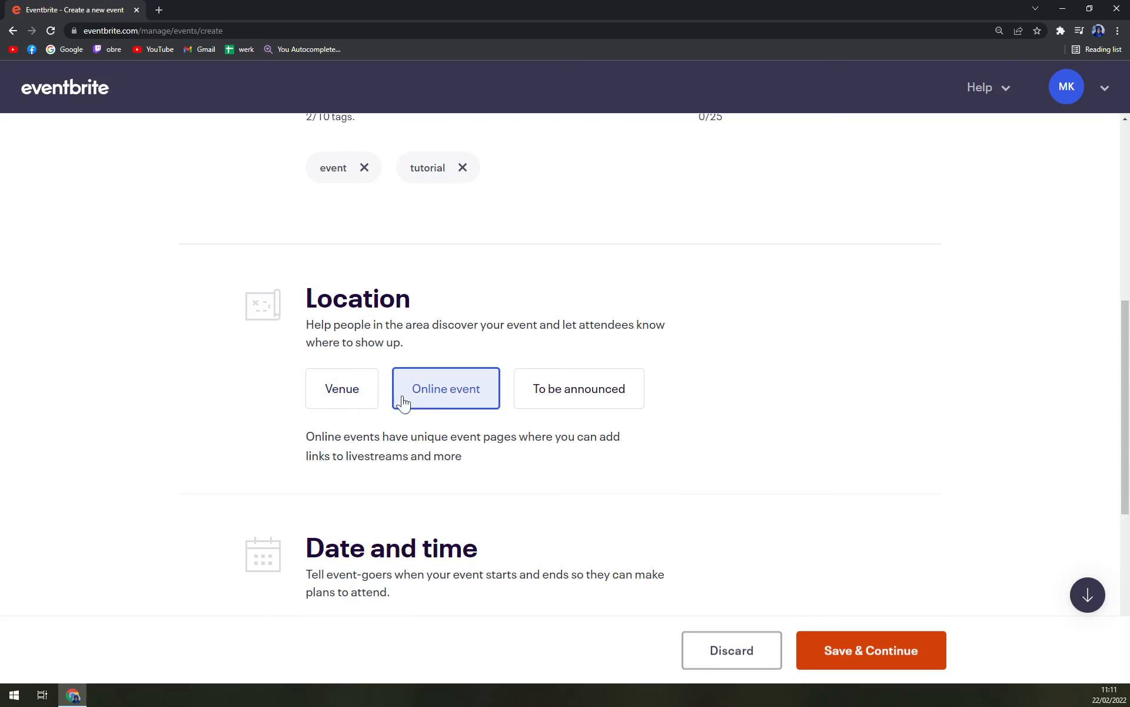
click(356, 410)
click(536, 403)
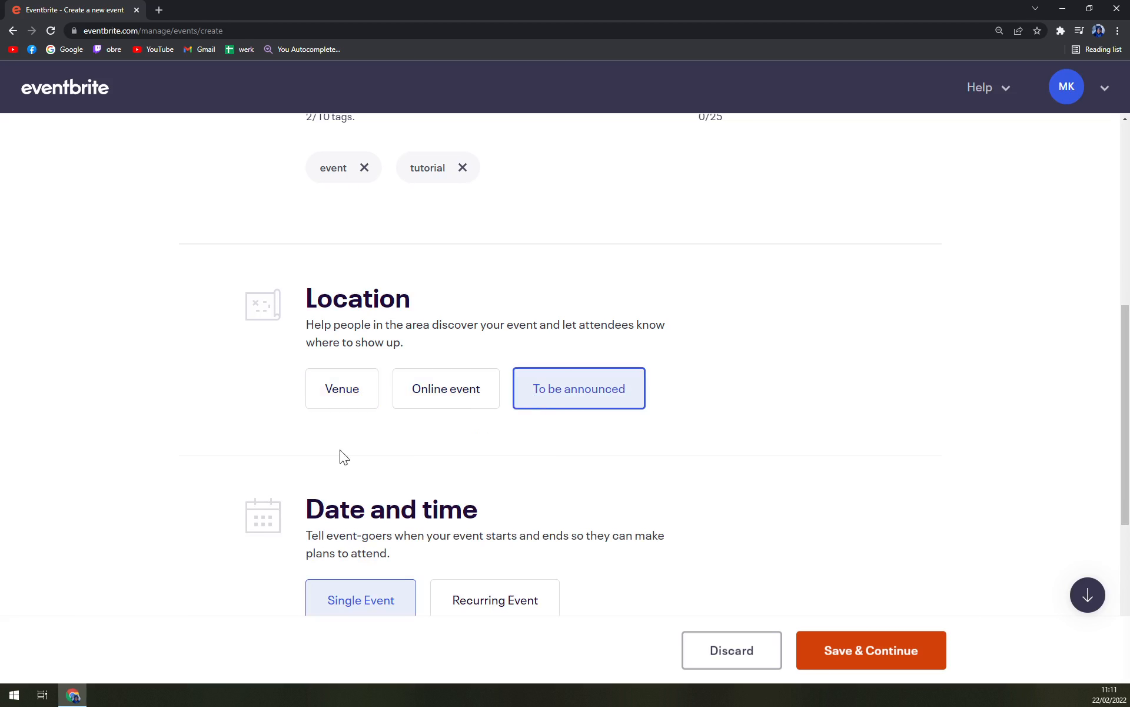
click(349, 388)
- Search the venue location for "Ružomb" and choose Ružomberok, Slovakia from the suggestions
scroll(413, 400, down, 2)
click(412, 357)
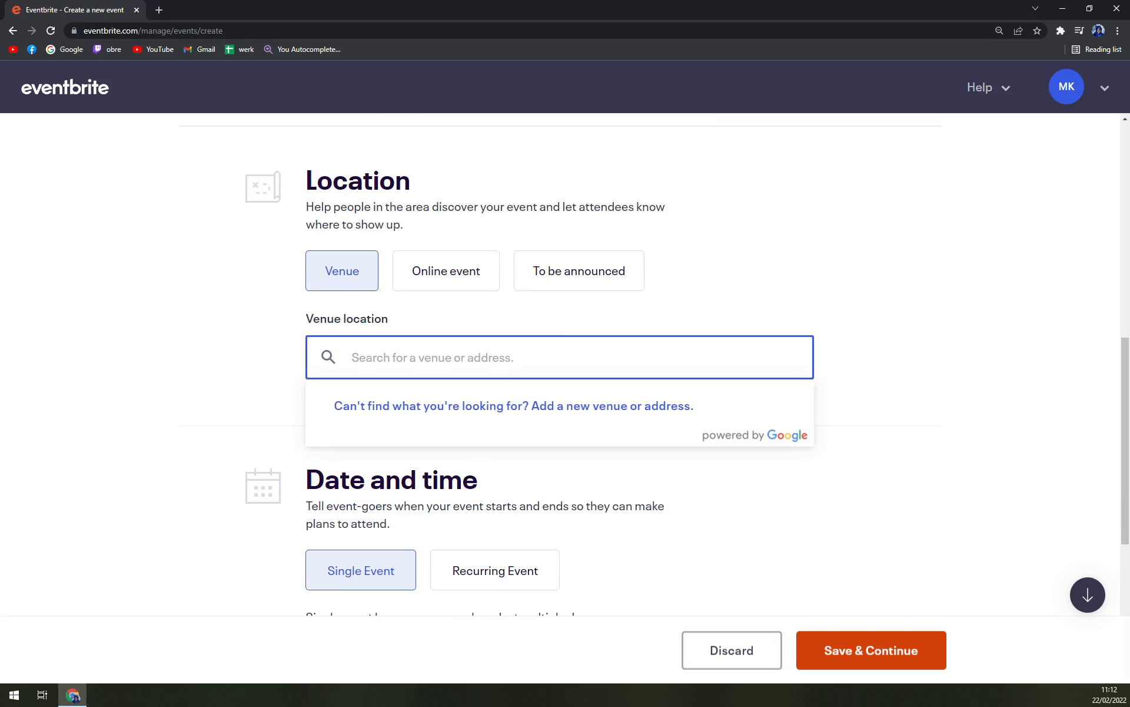
text(Ružomb)
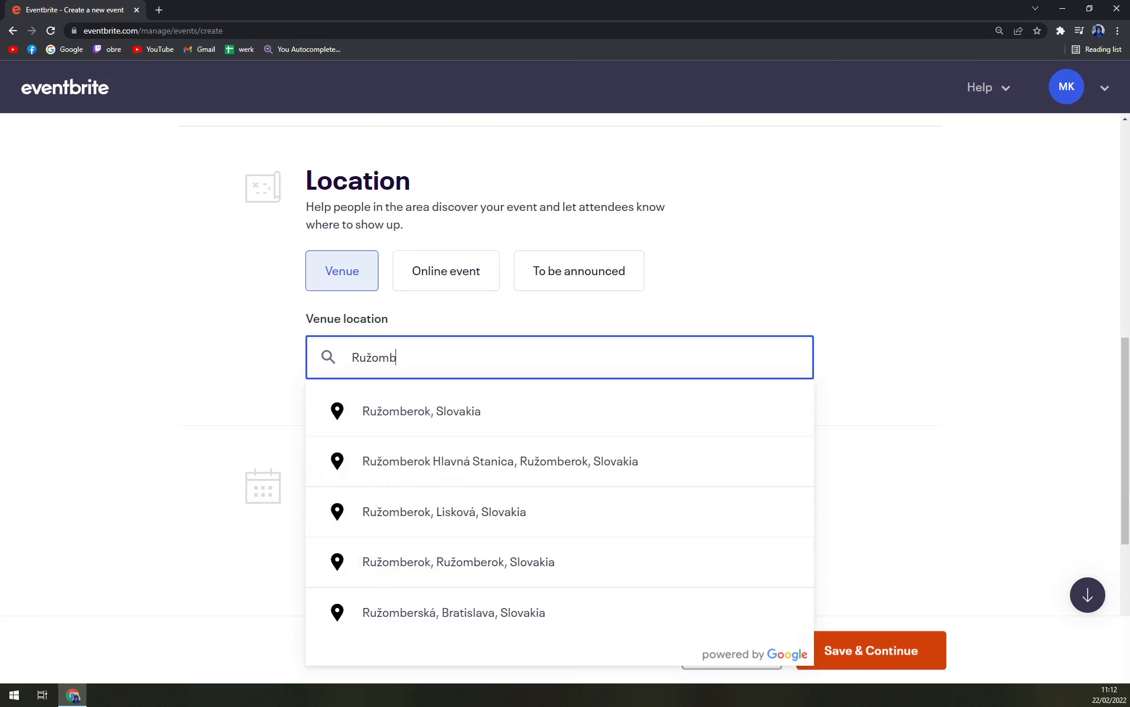
click(424, 429)
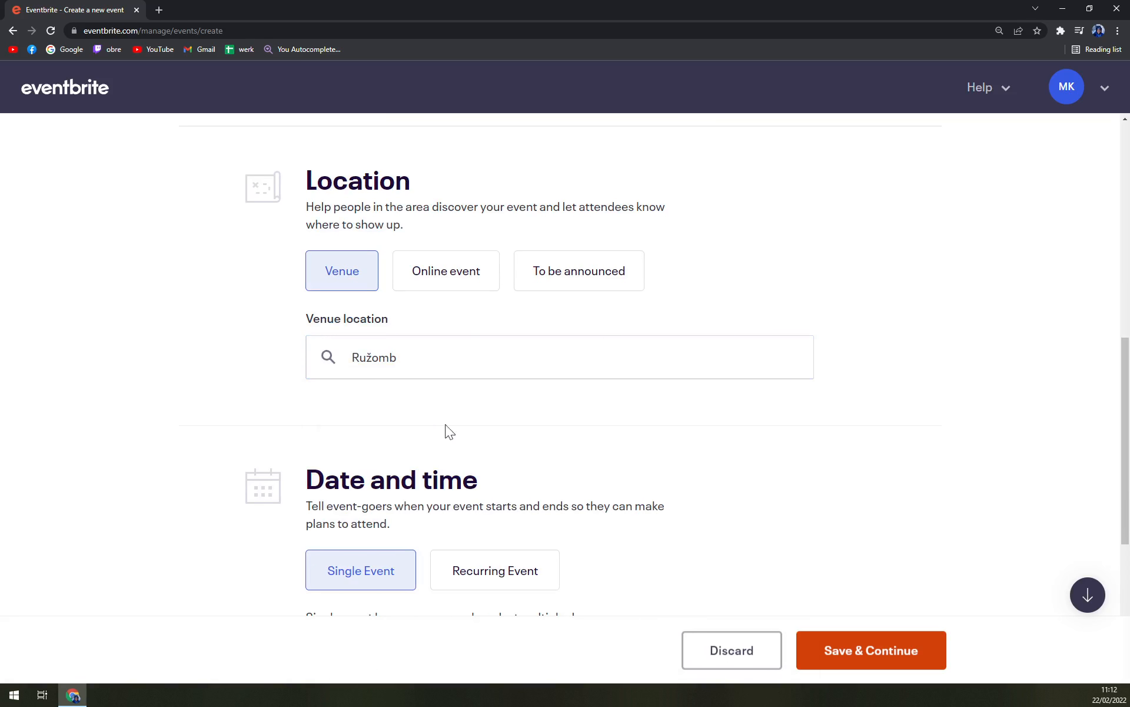
scroll(466, 415, up, 4)
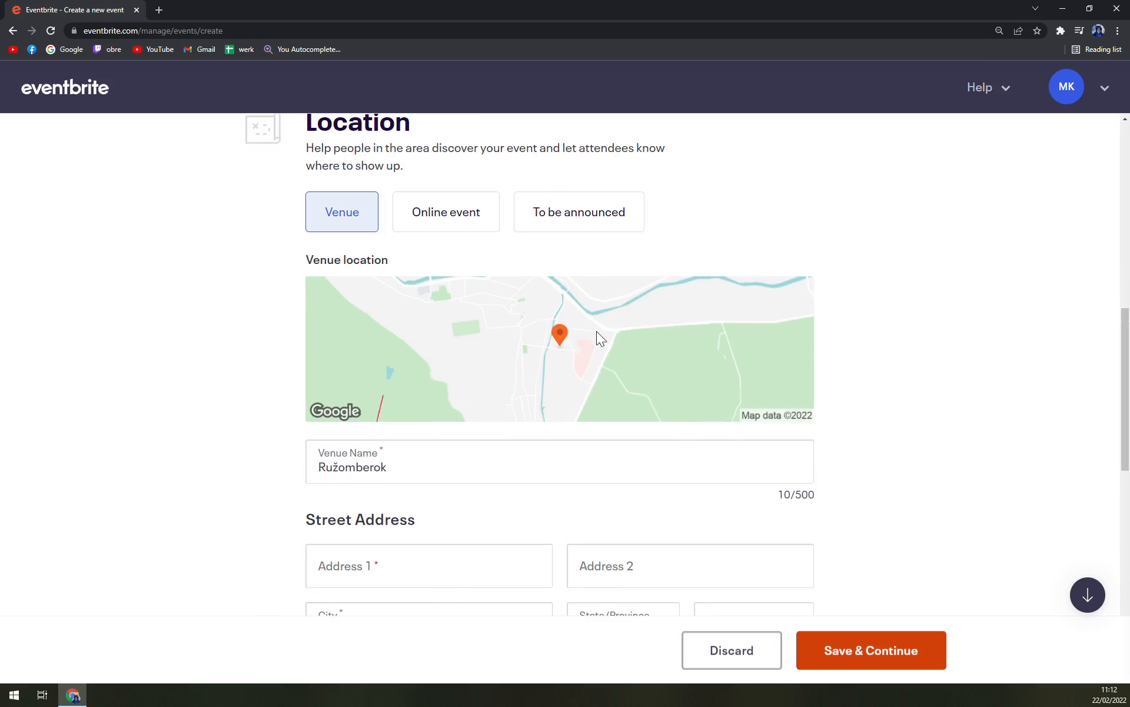
scroll(574, 354, down, 6)
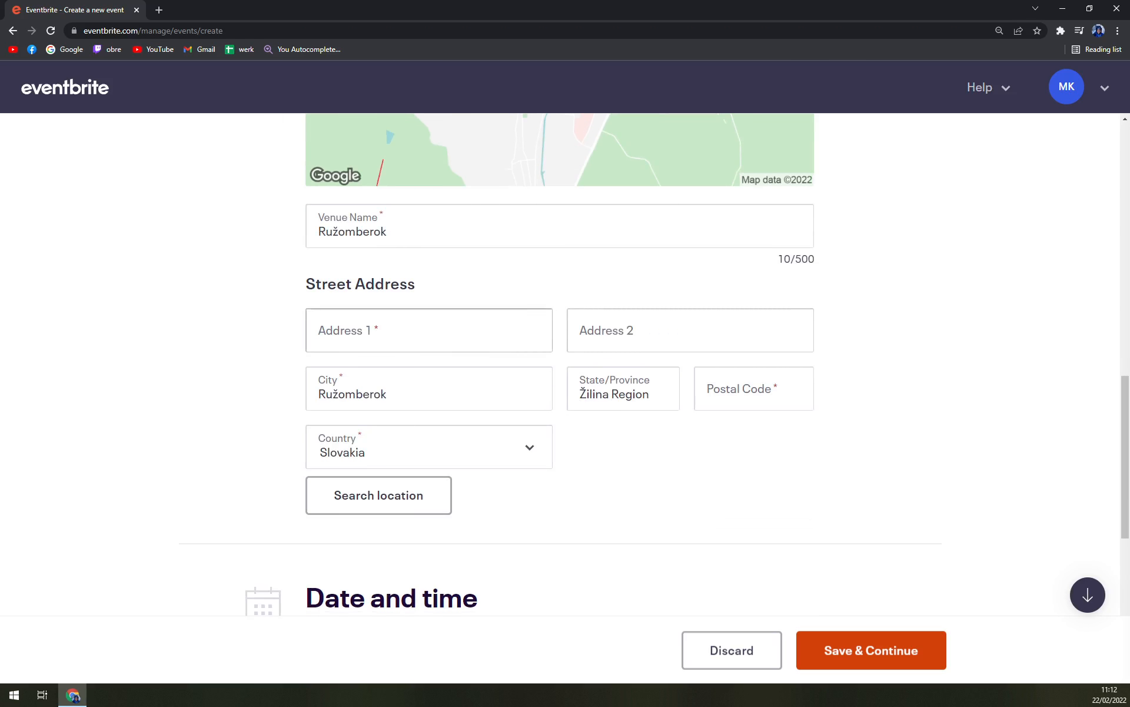
click(436, 332)
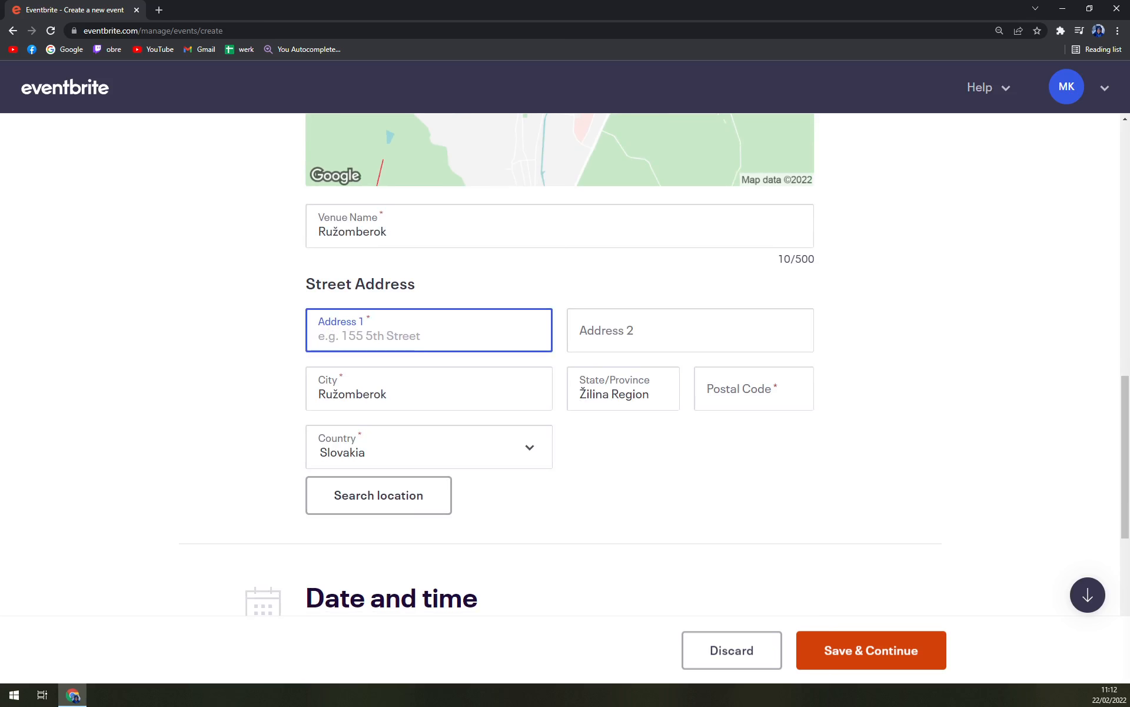
scroll(473, 419, up, 2)
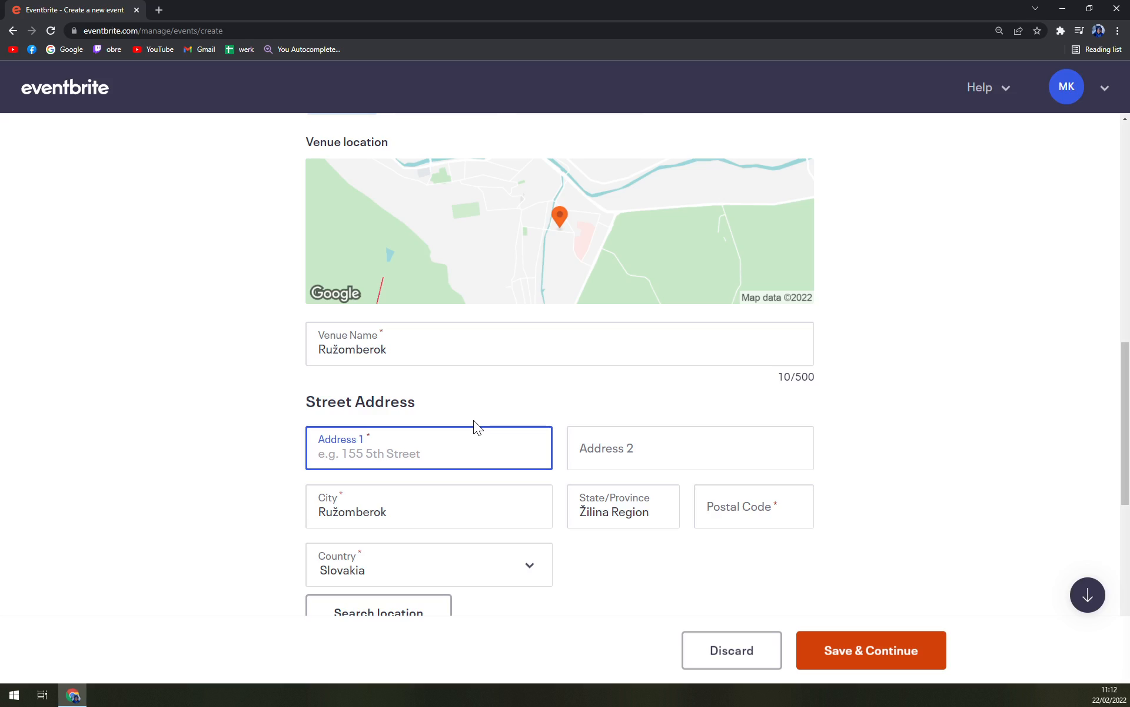
text(madačova)
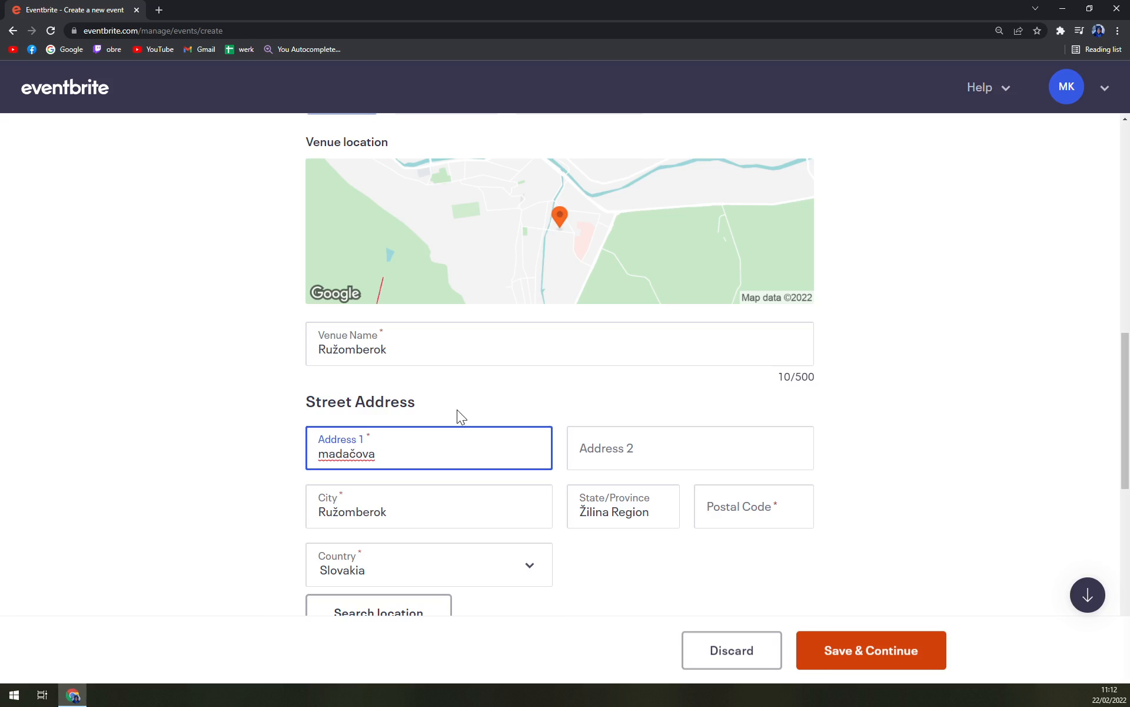
key(BackSpace)
key(BackSpace)
key(BackSpace)
key(BackSpace)
key(BackSpace)
key(BackSpace)
key(BackSpace)
key(BackSpace)
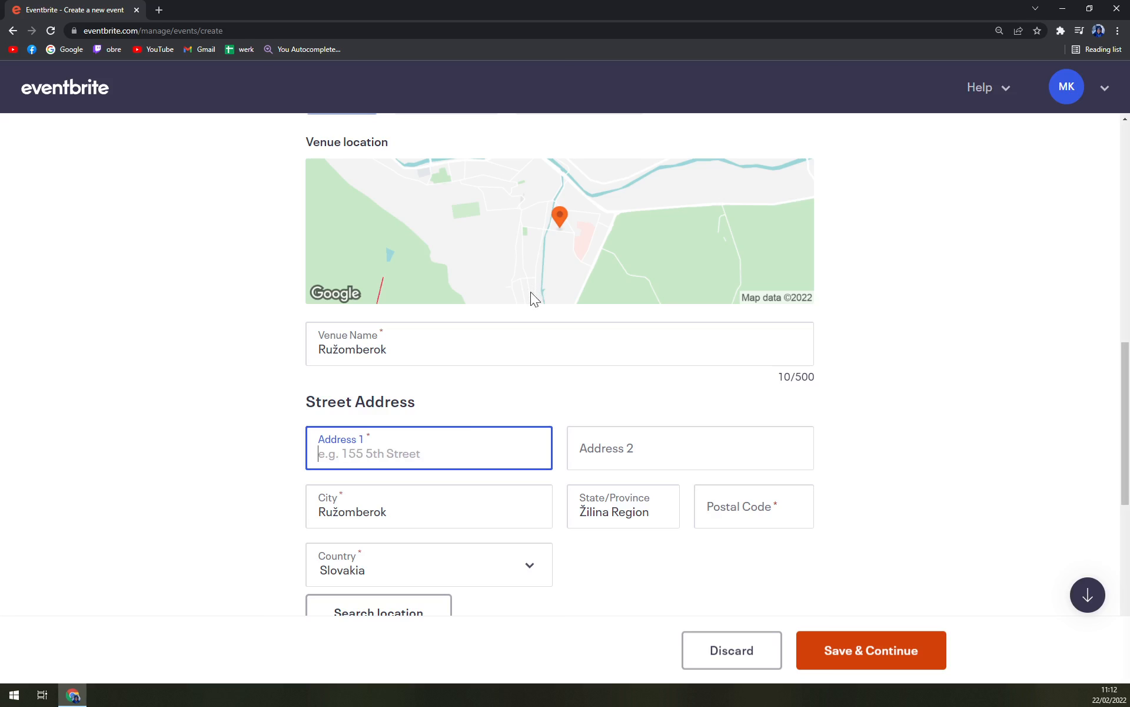
scroll(531, 292, up, 2)
click(533, 406)
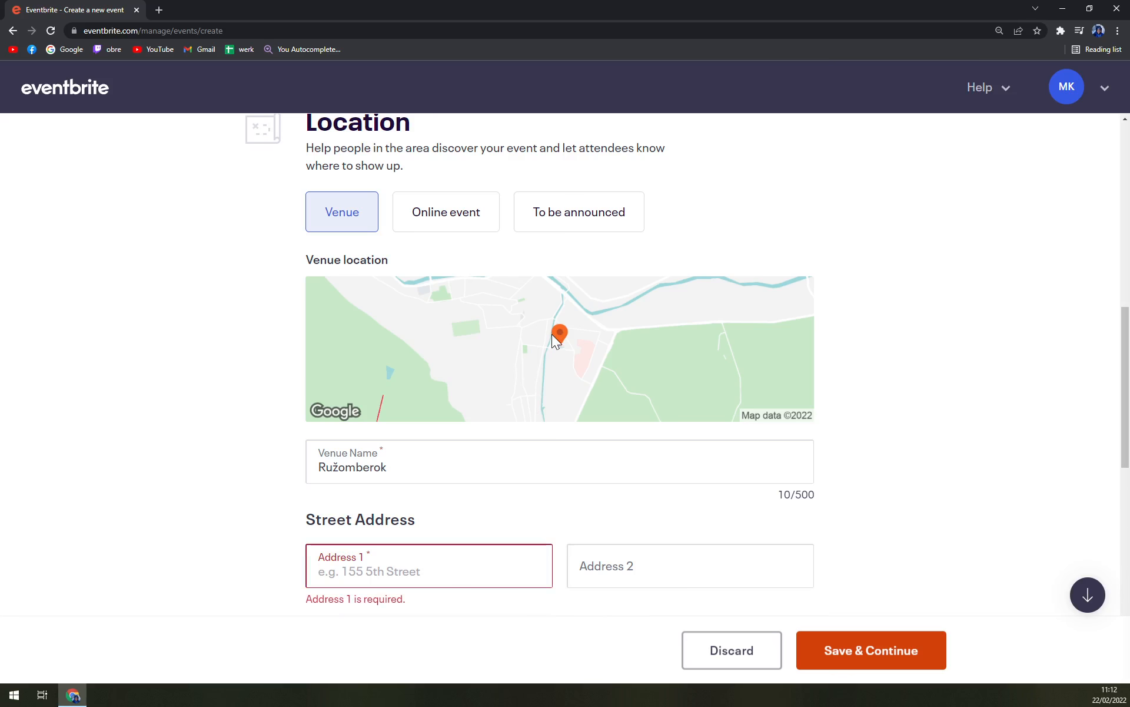
- Fill in the venue's street address in Address 1 and its postal code
scroll(415, 417, down, 2)
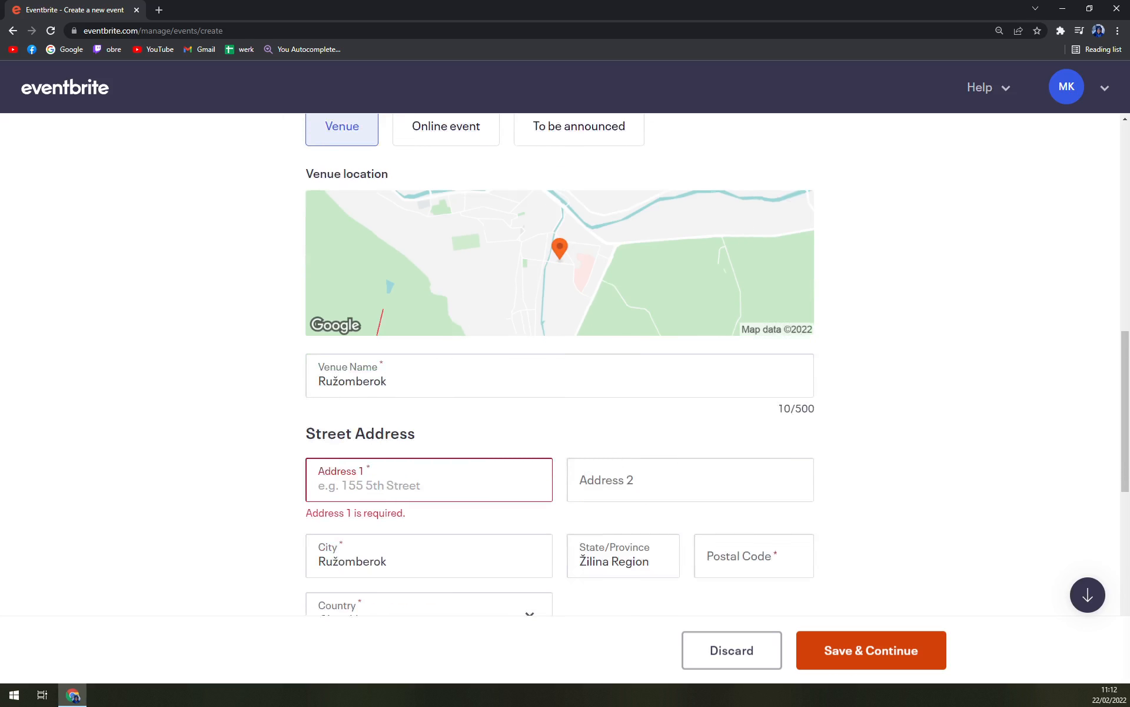
click(501, 448)
text(by)
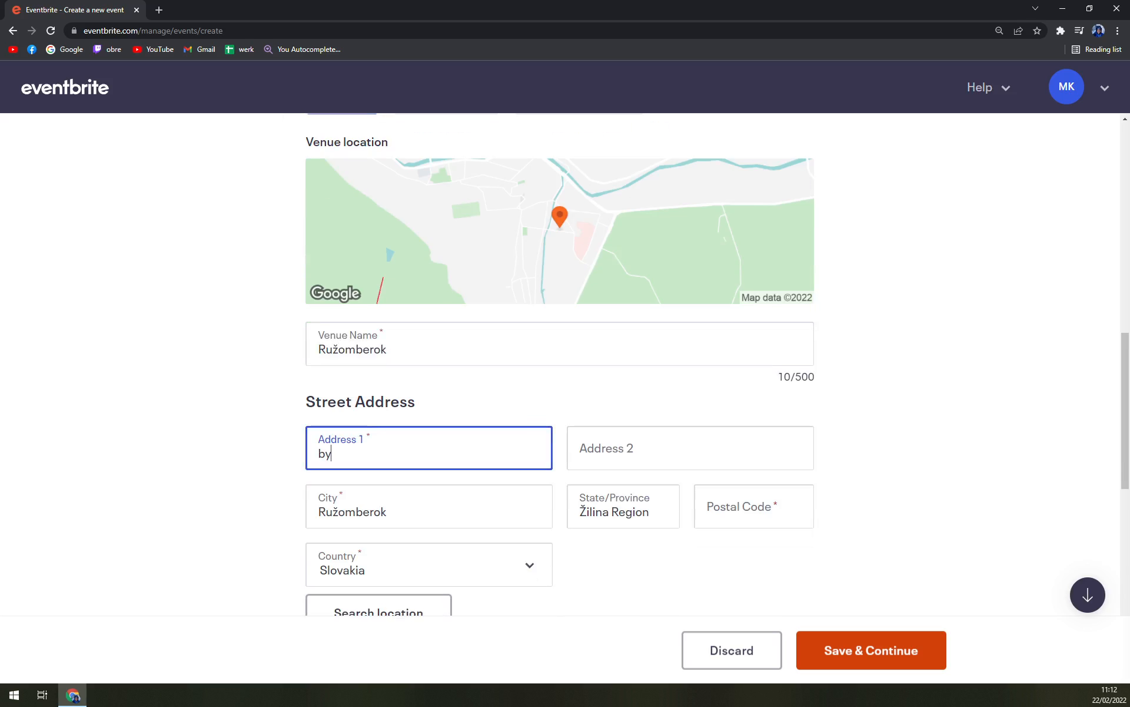
text(strick)
key(BackSpace)
key(BackSpace)
key(BackSpace)
key(BackSpace)
key(BackSpace)
key(BackSpace)
key(BackSpace)
text(Madačova)
scroll(390, 355, down, 5)
scroll(391, 356, up, 2)
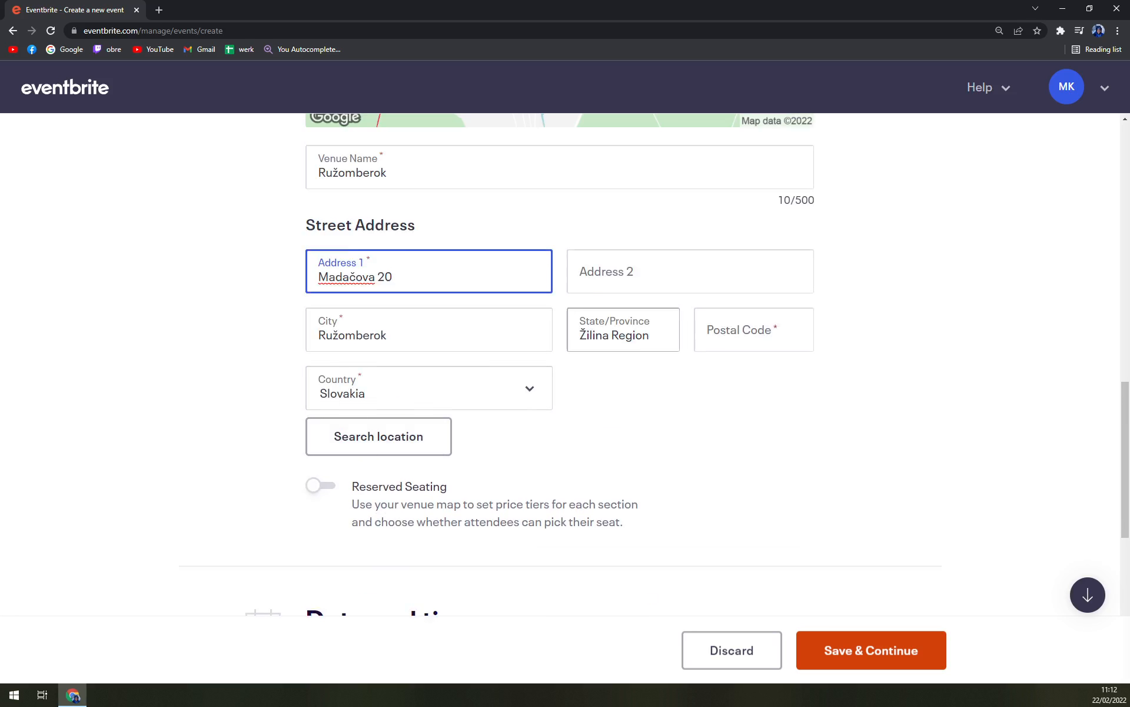
click(760, 335)
text(03401)
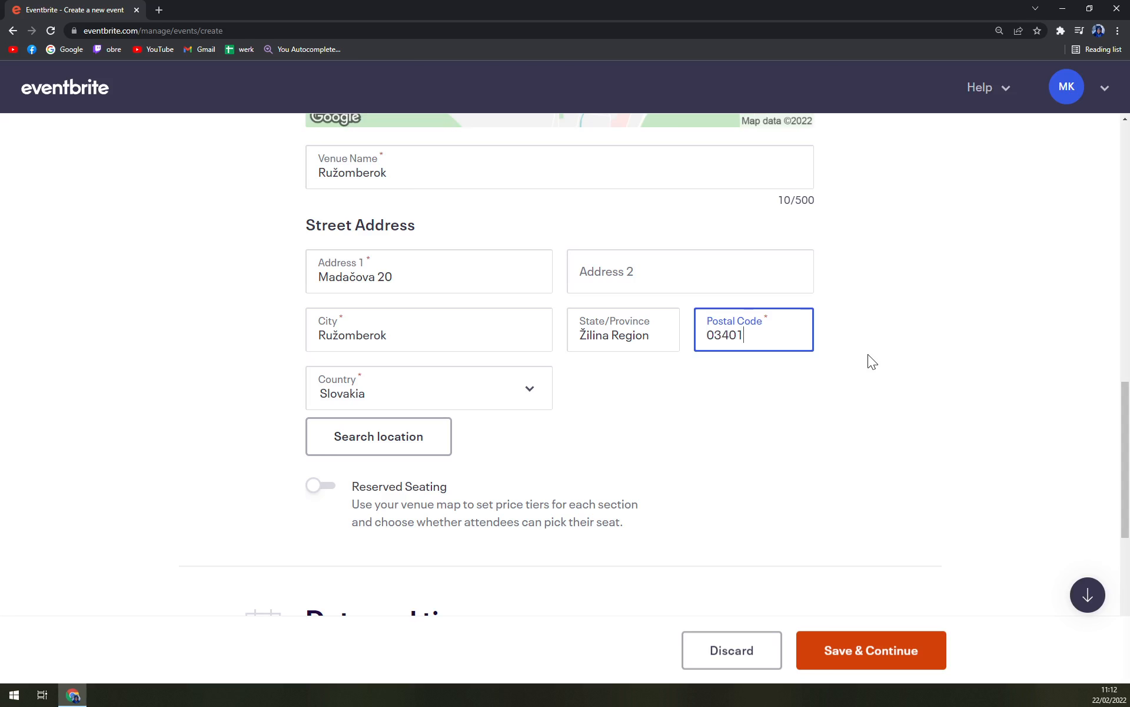
click(862, 411)
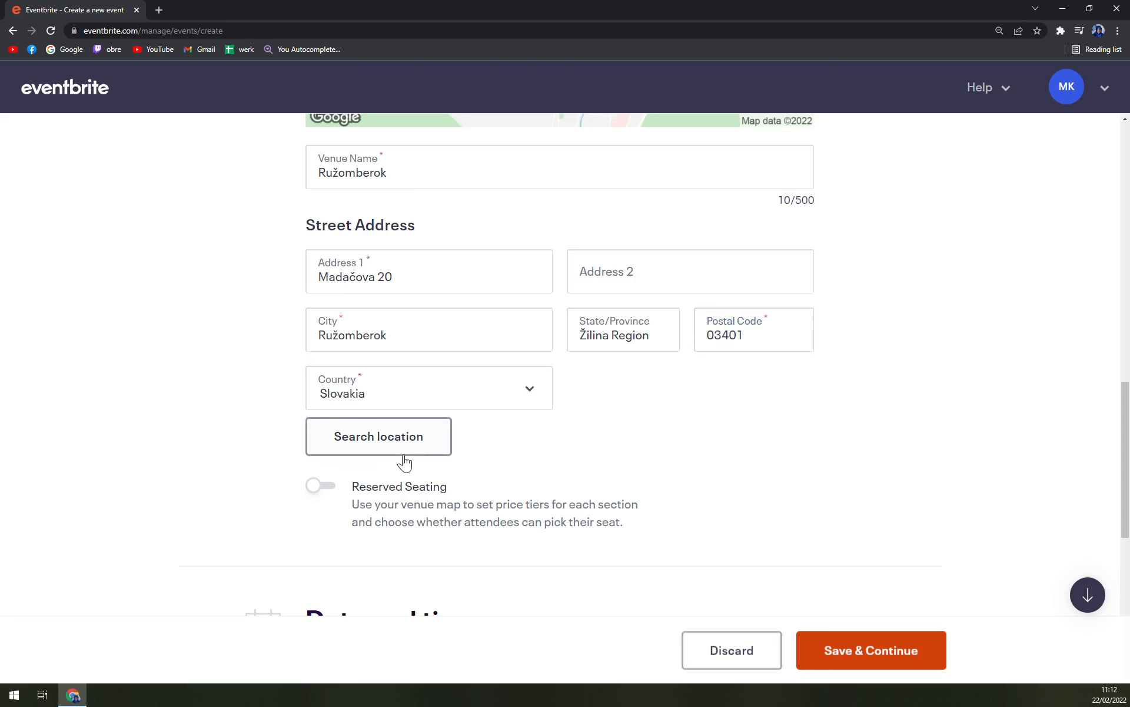
- Check the location and the date and time settings, and try to save the event and continue
scroll(424, 446, down, 8)
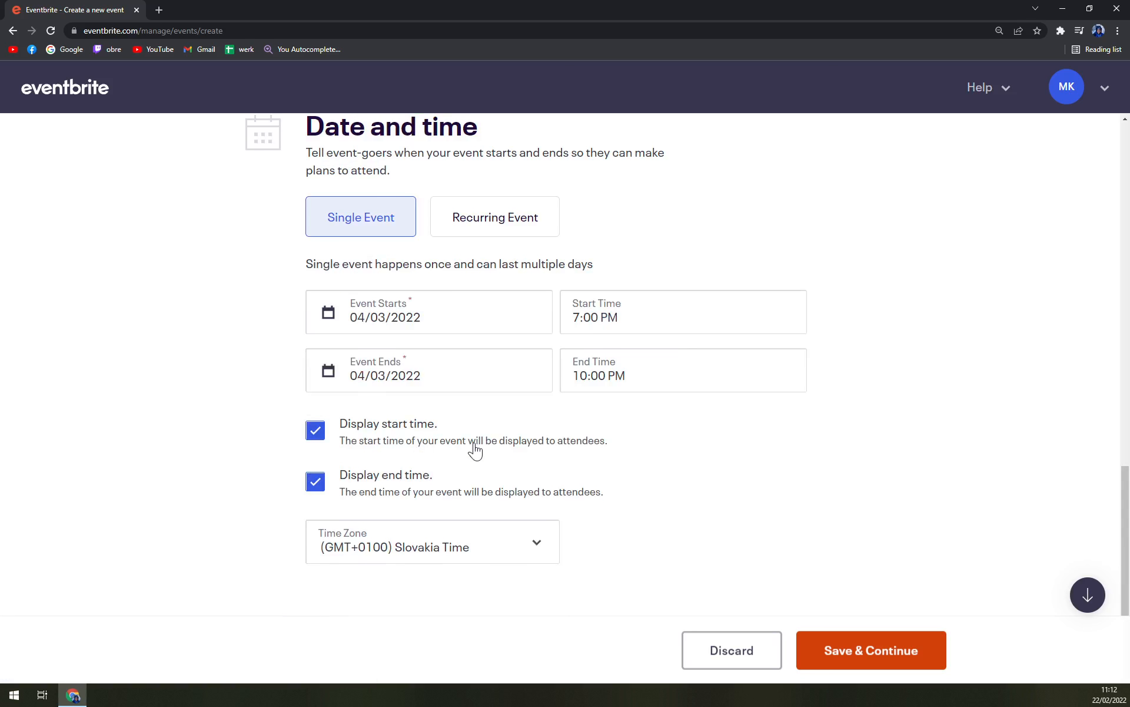
scroll(475, 450, up, 2)
scroll(472, 442, down, 2)
scroll(436, 407, up, 6)
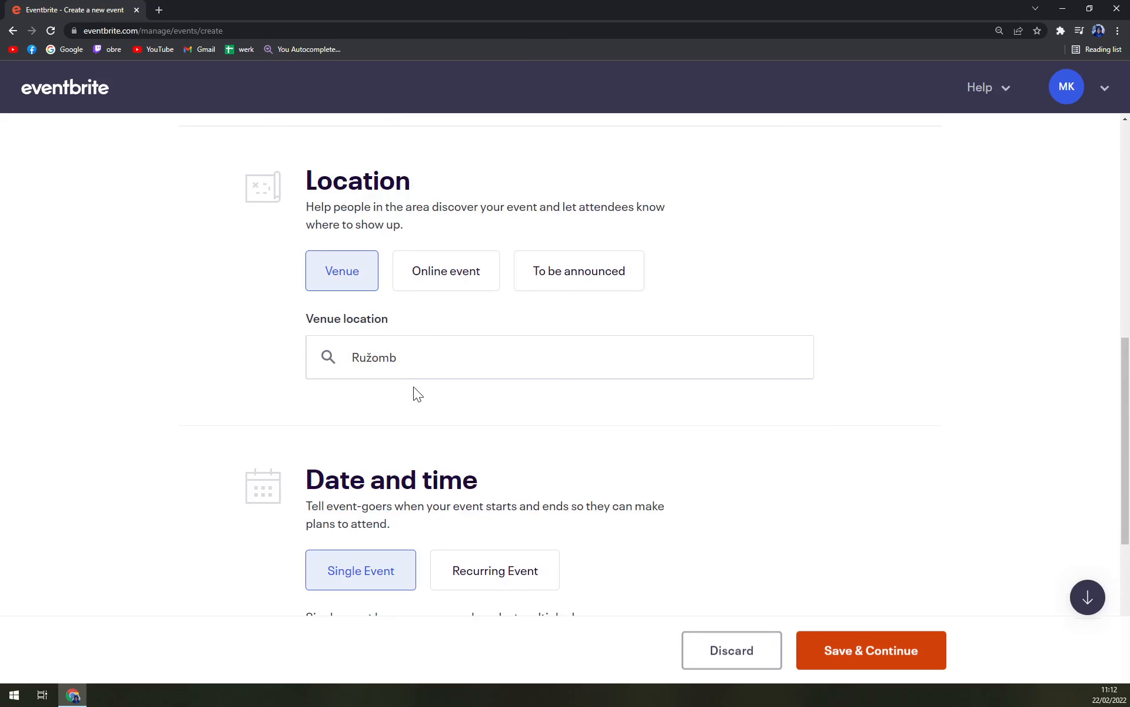
scroll(419, 386, down, 5)
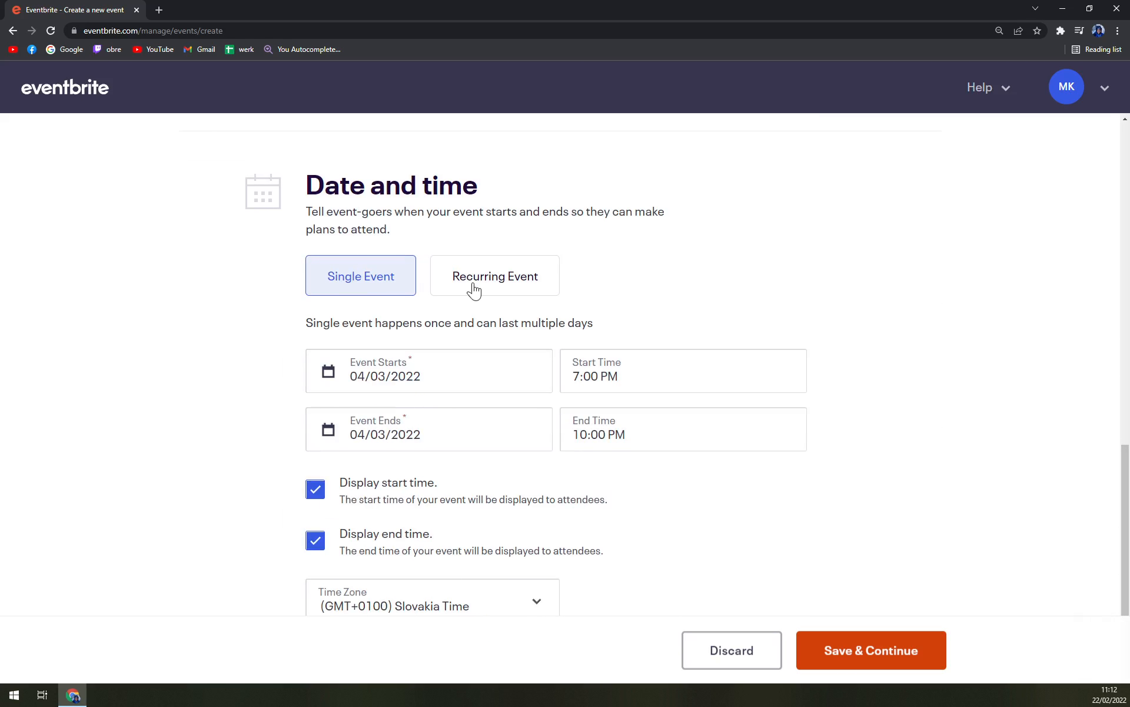
scroll(436, 389, down, 1)
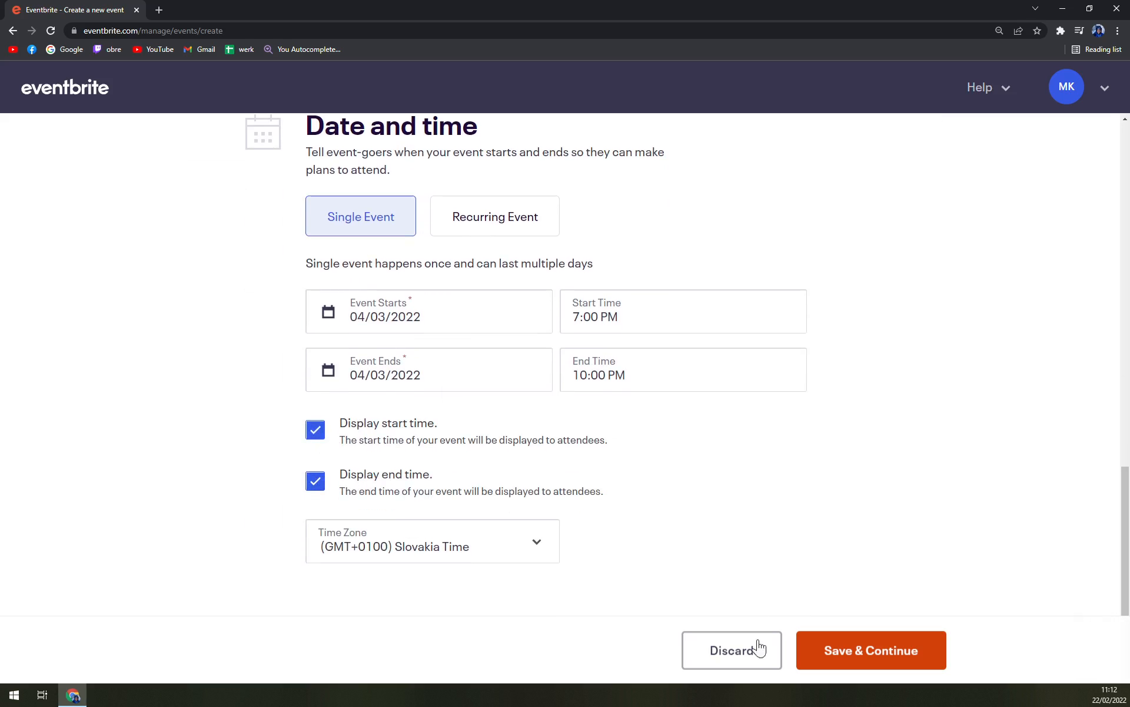
click(866, 662)
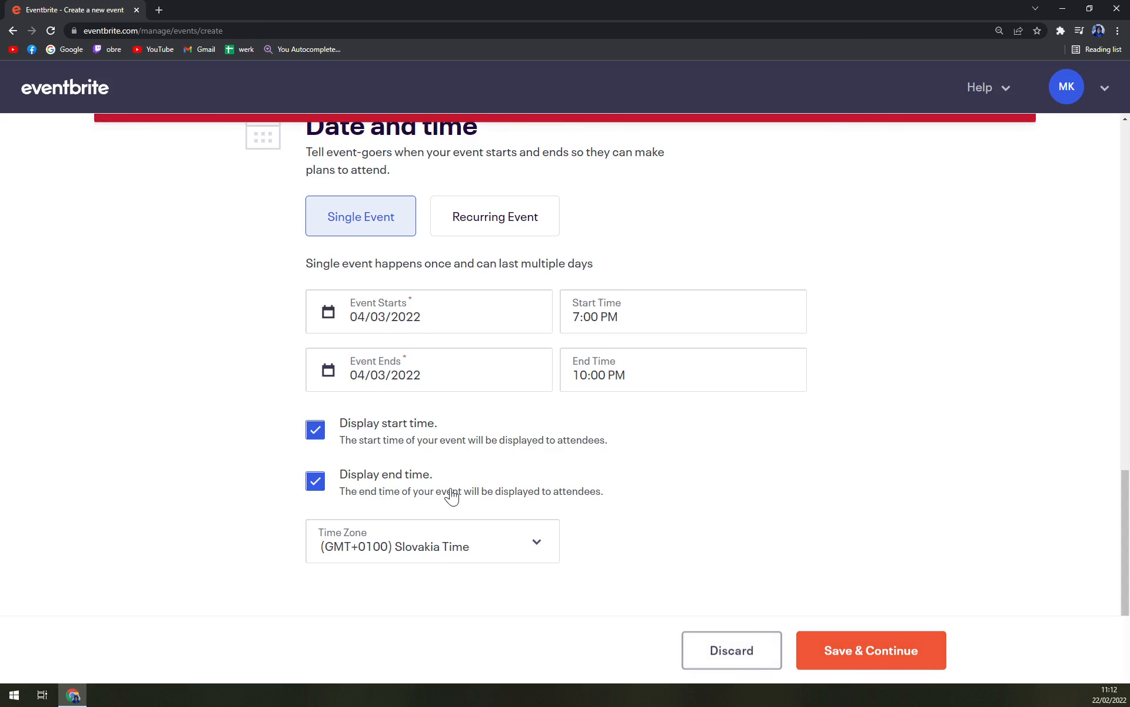
- Reselect Ružomberok, Slovakia as the venue location using the search text already entered
scroll(447, 422, up, 6)
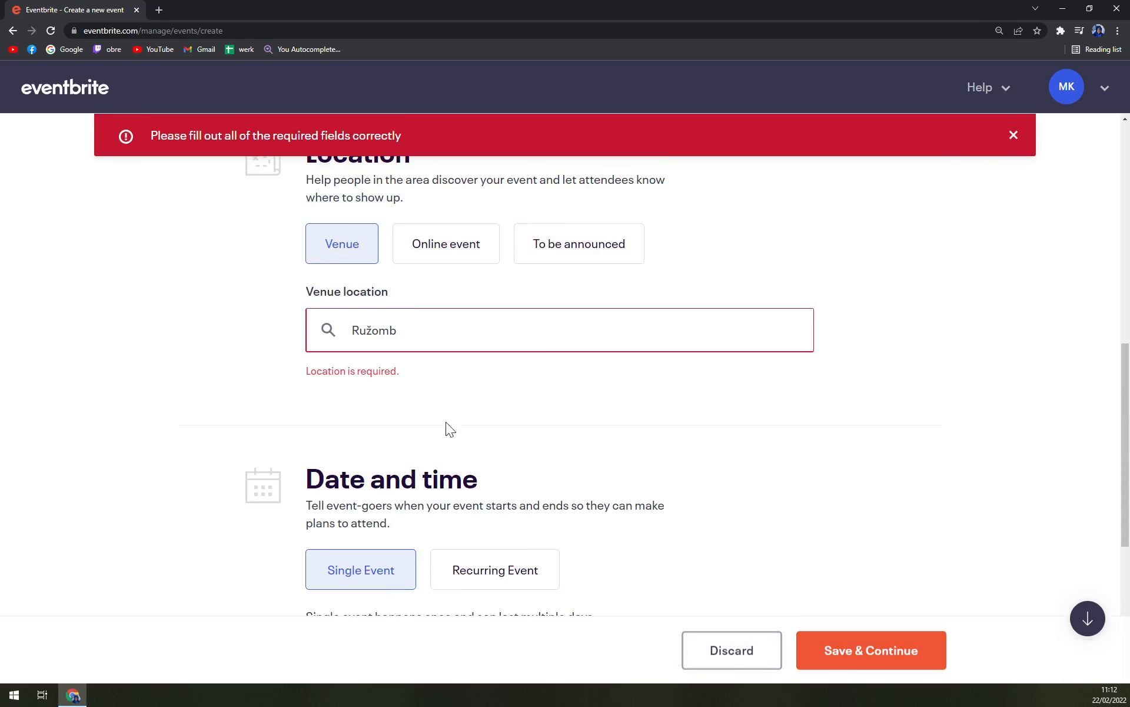
click(425, 347)
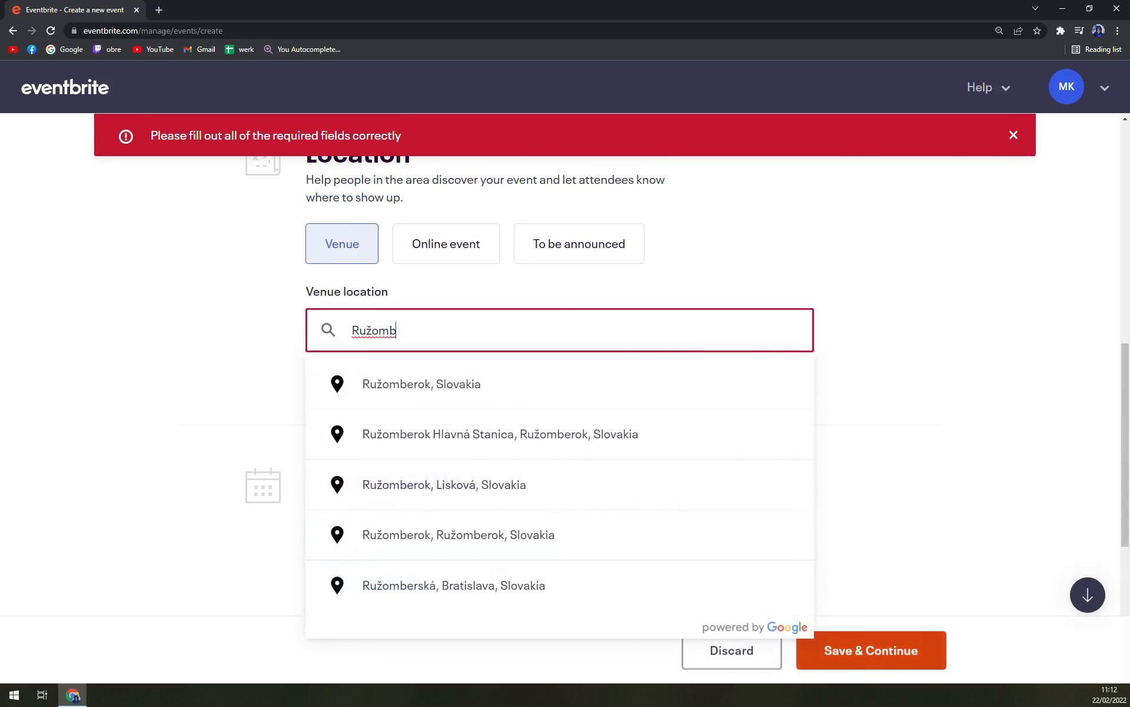
click(442, 388)
scroll(843, 459, down, 2)
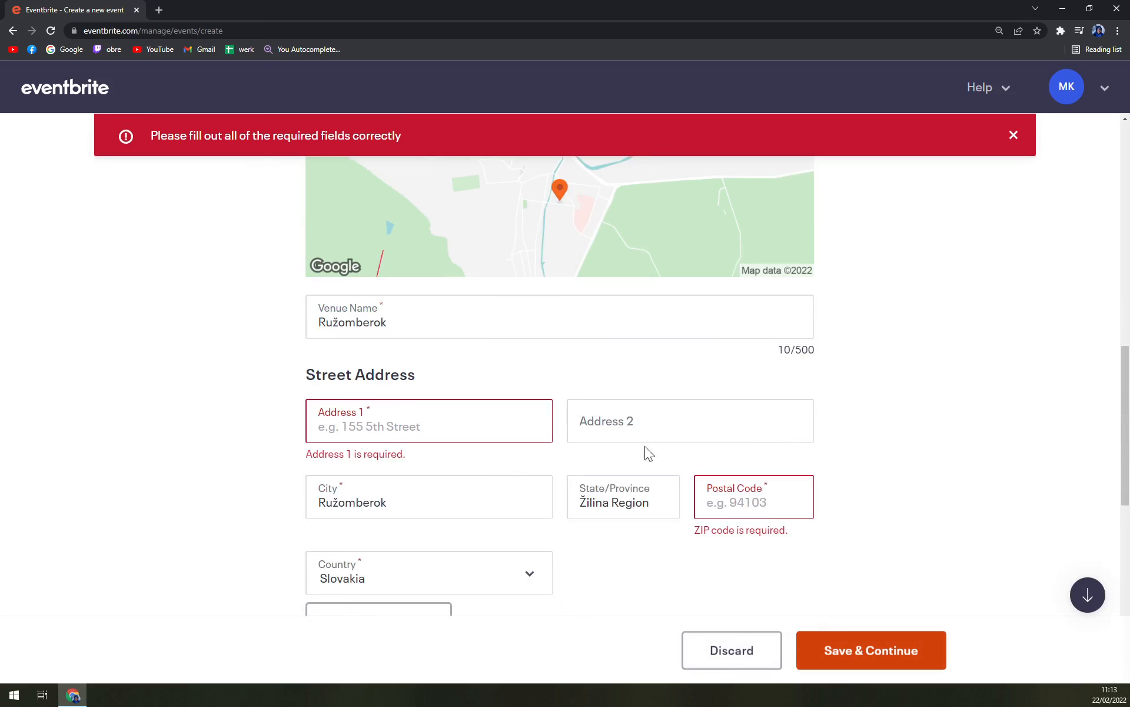
- Enter the venue's street address in Address 1 and fill in the postal code for Ružomberok
click(430, 425)
scroll(196, 444, down, 2)
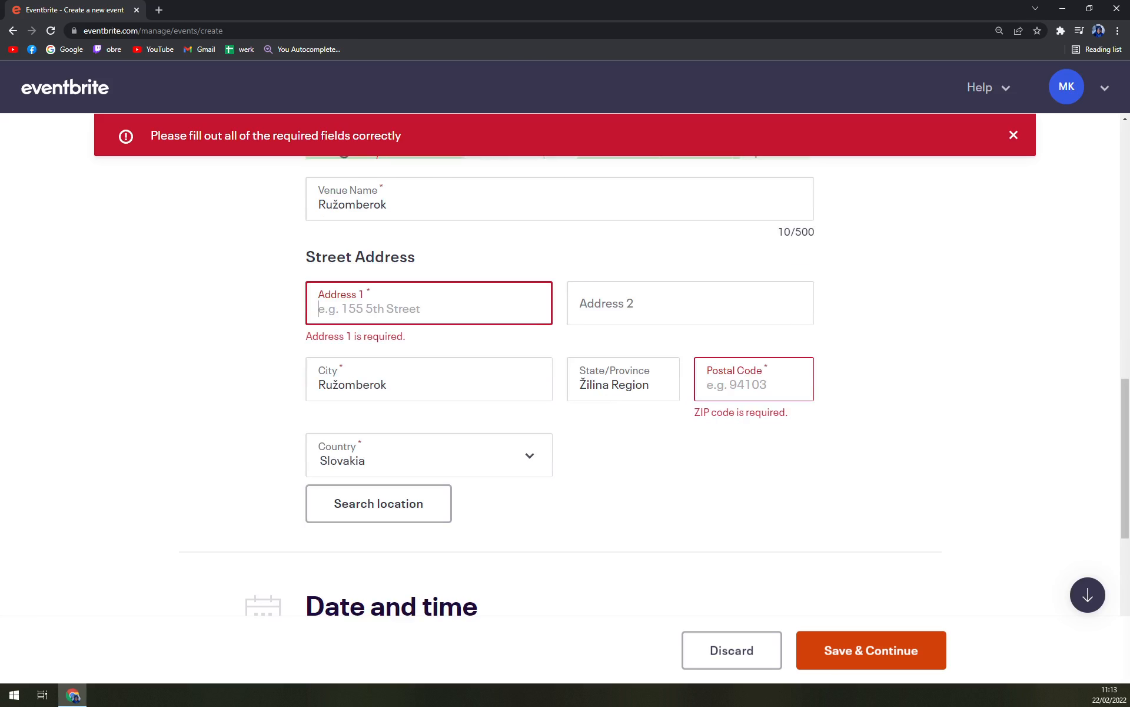
text(Mad)
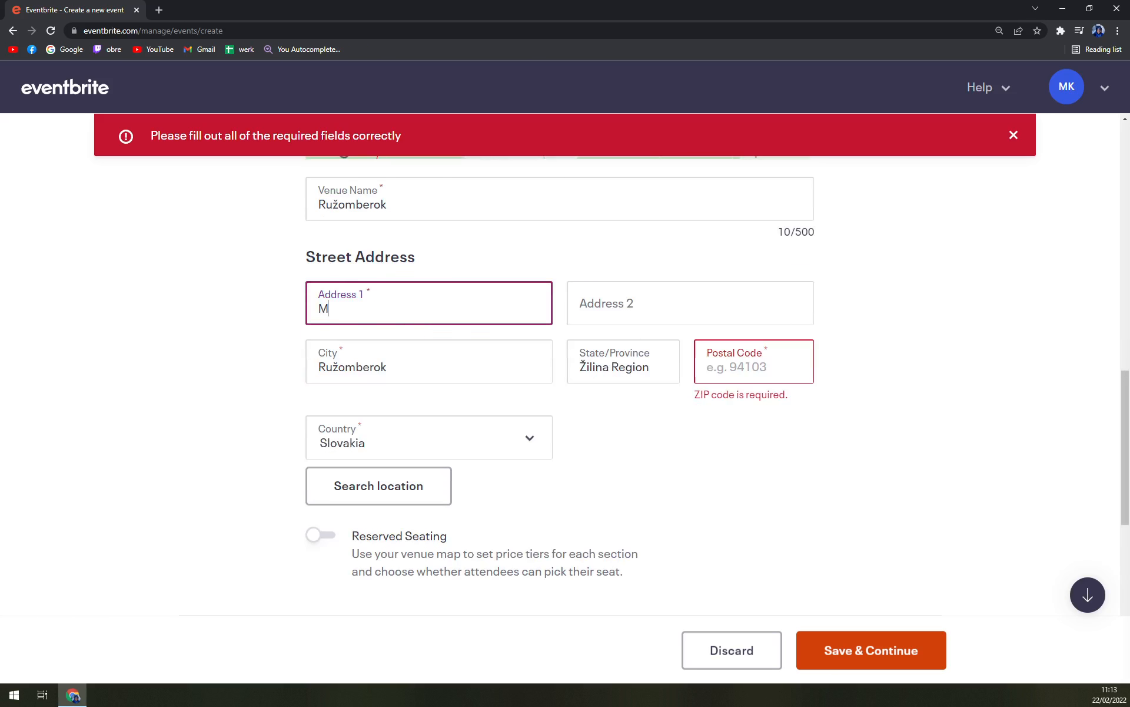
key(BackSpace)
key(BackSpace)
text(adeup Str)
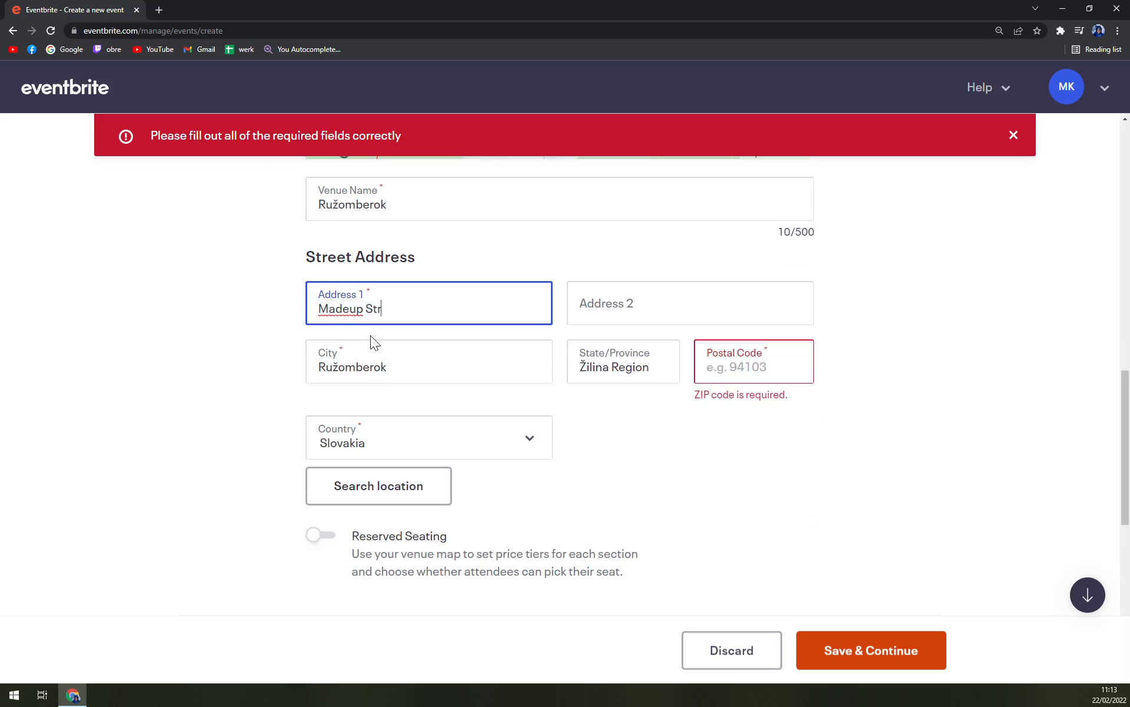
text(eet 60)
click(105, 337)
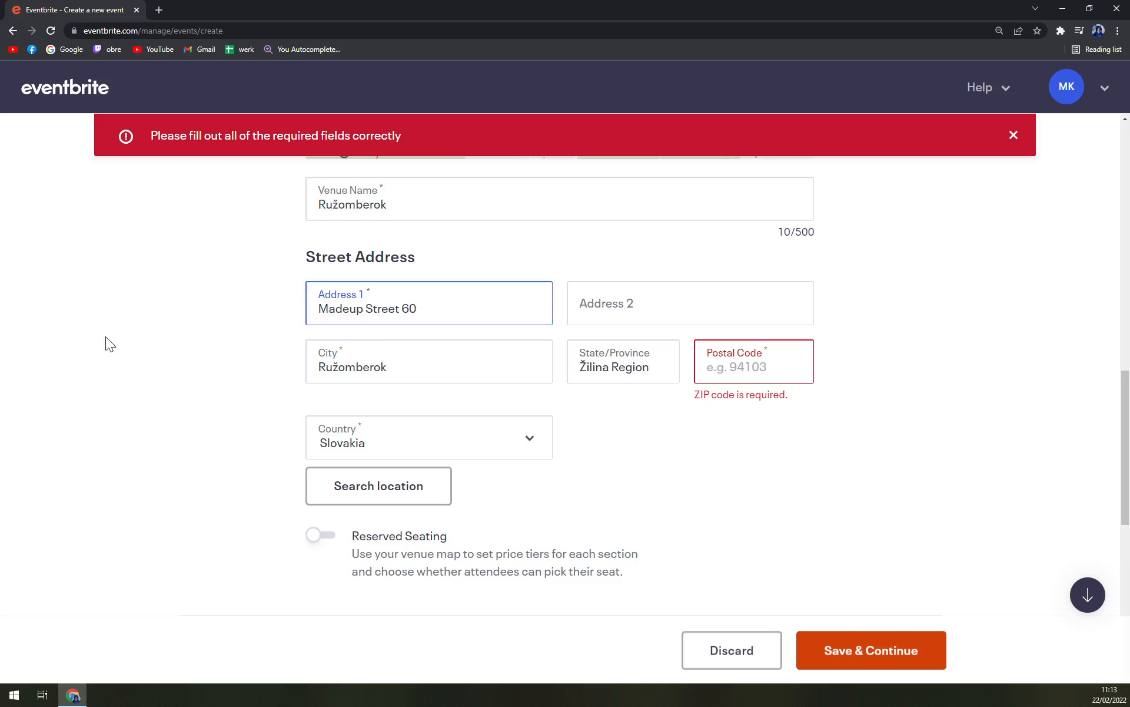
click(759, 366)
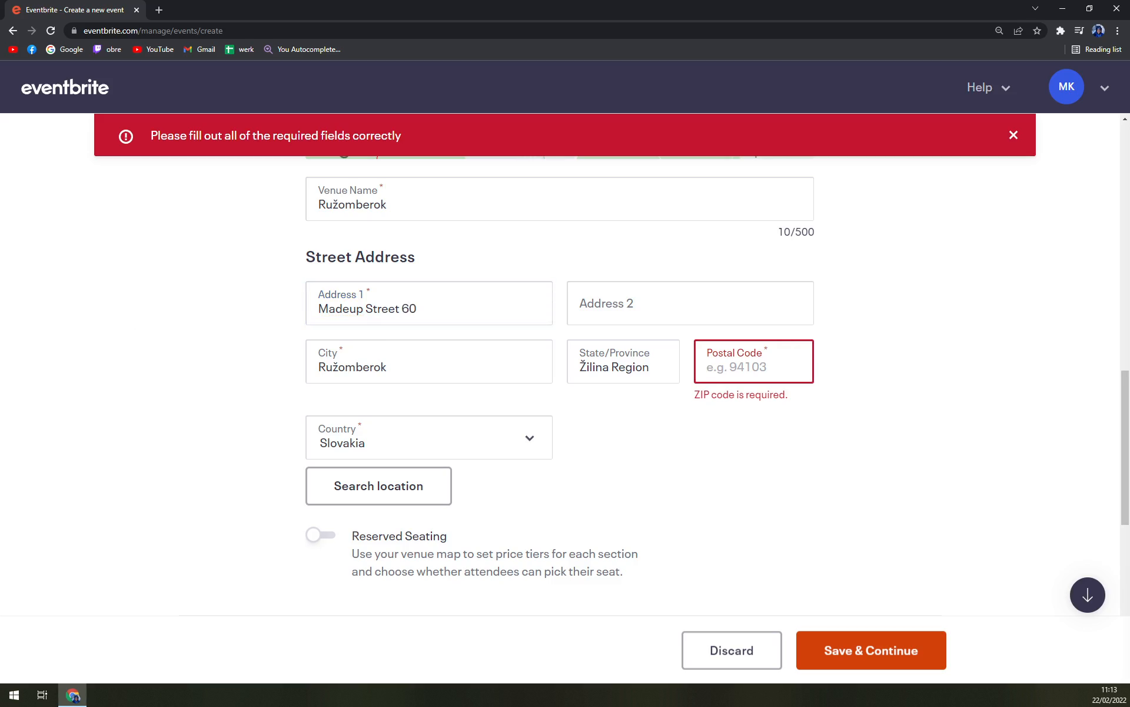
text(03401)
click(699, 474)
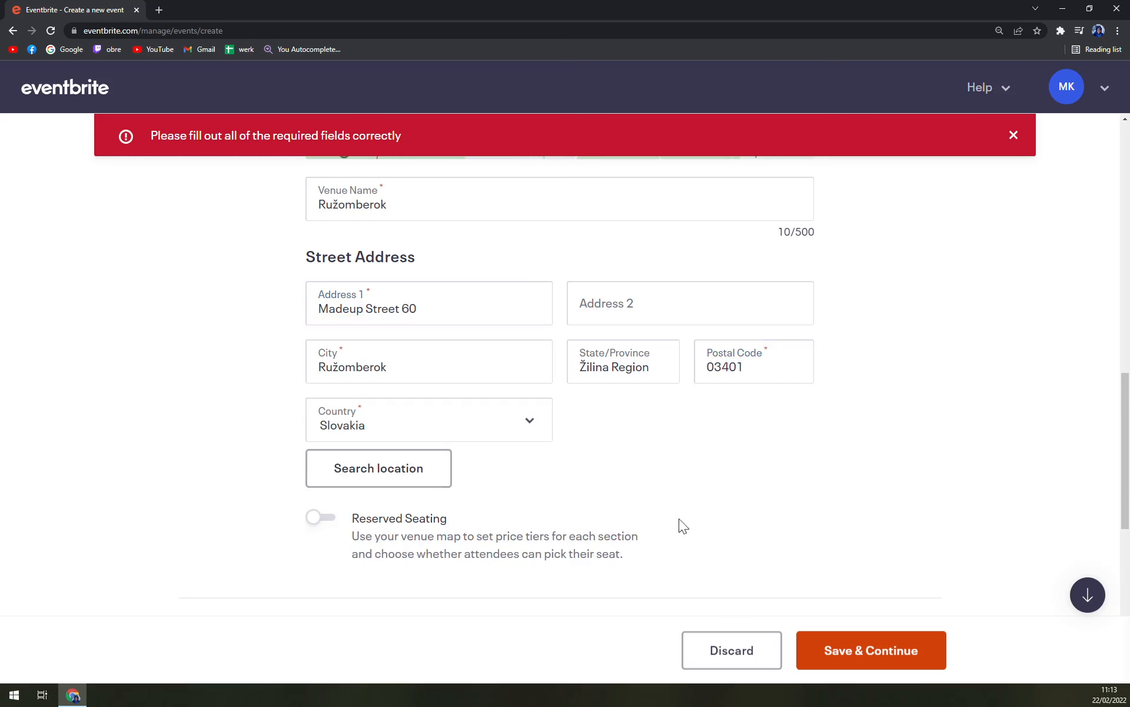
- Review the event's date, time and time zone settings, and save the basic info to continue
scroll(318, 485, down, 4)
scroll(313, 294, down, 4)
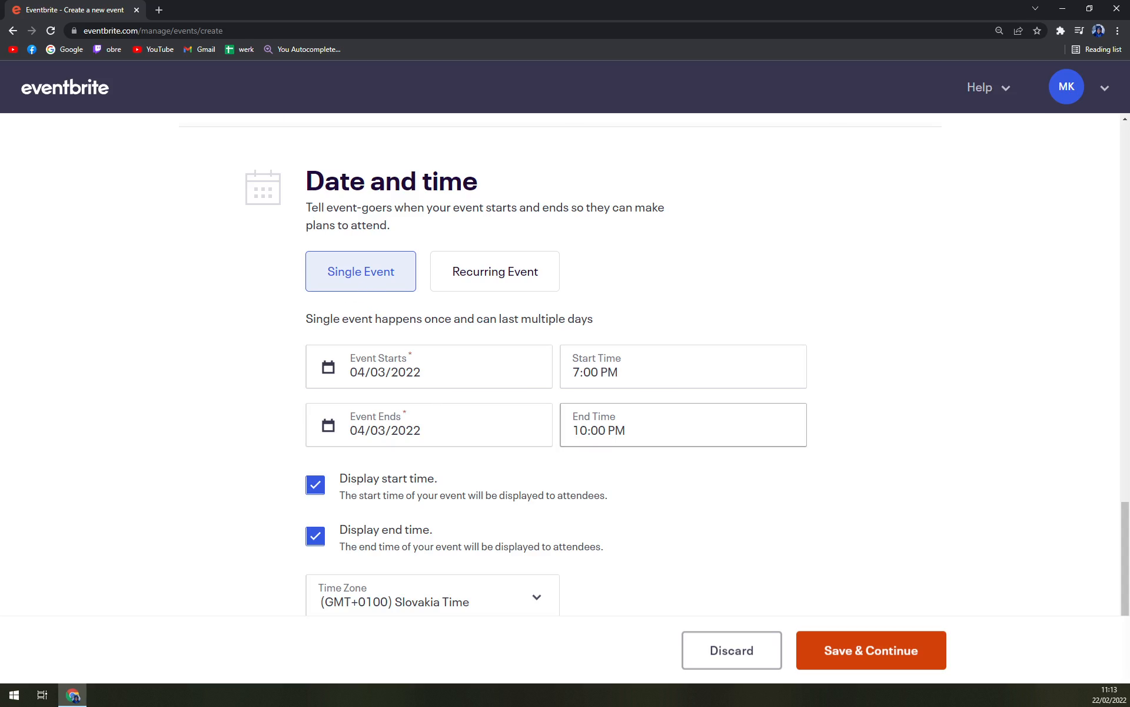
scroll(627, 437, down, 1)
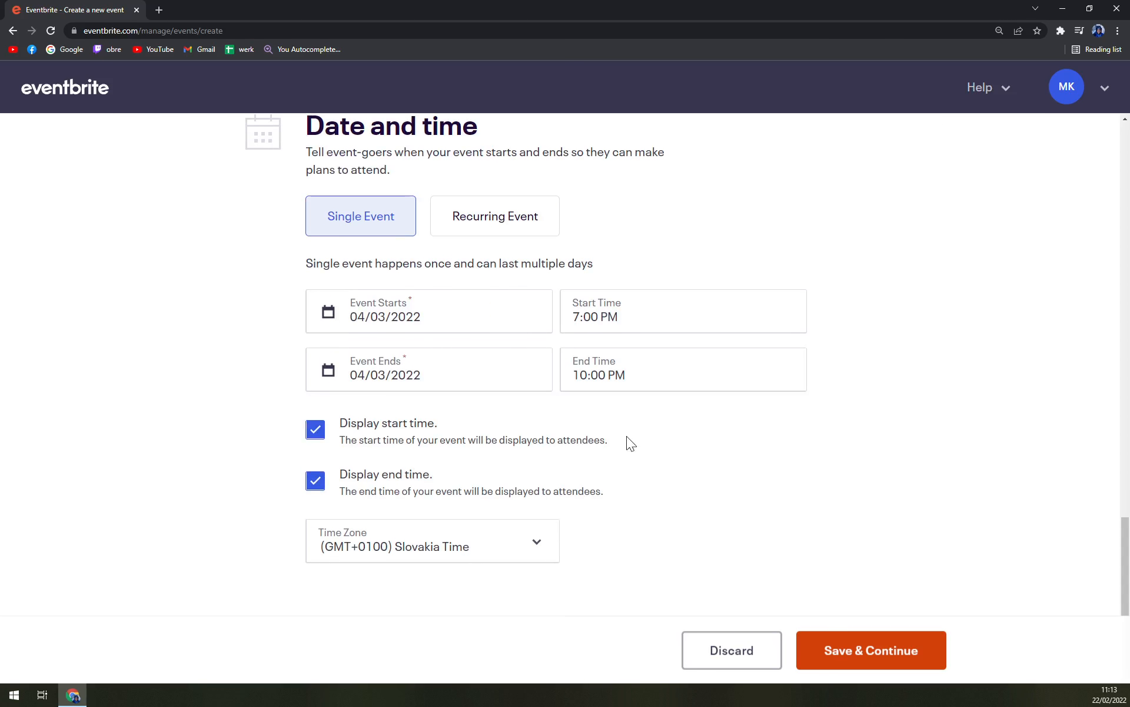
click(877, 654)
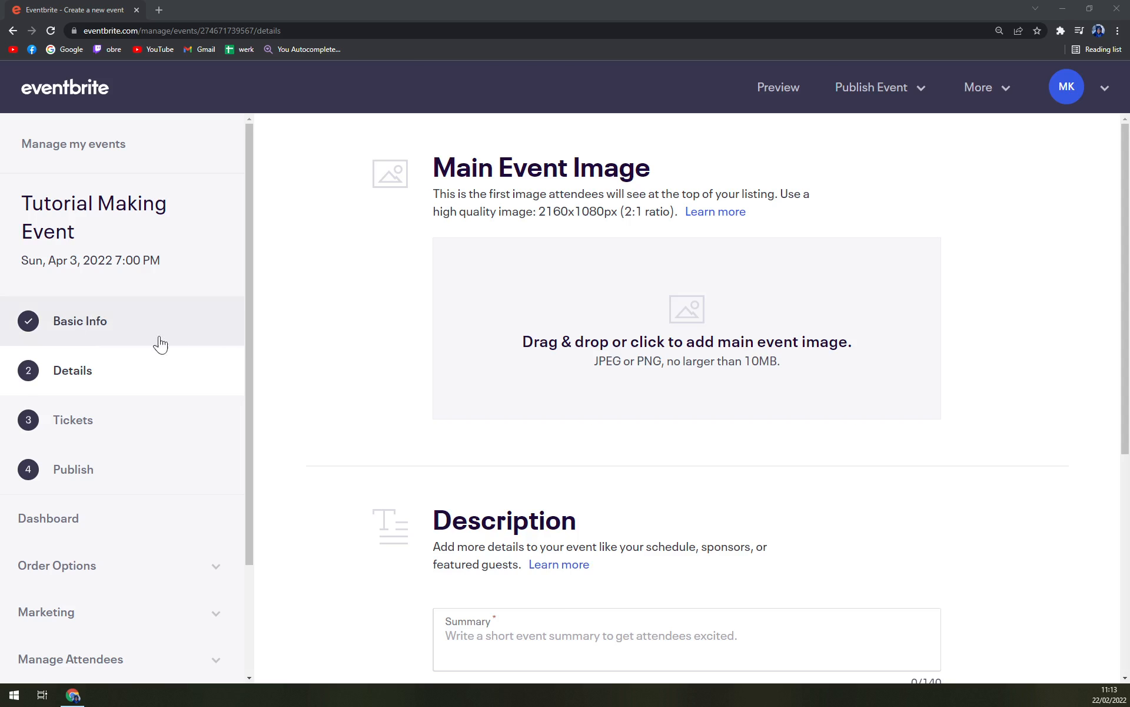
- Add the wolf drawing as the main event image and save the details with the summary "A lots and lots of tutorials"
drag(0, 412, 630, 419)
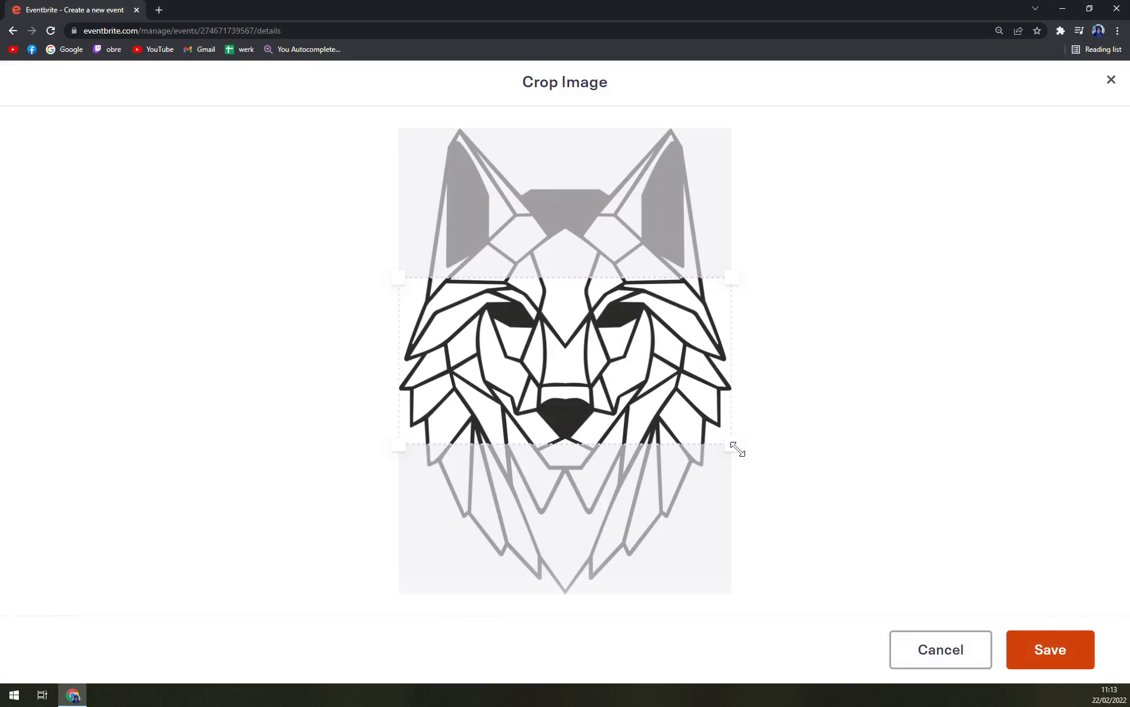
click(1072, 645)
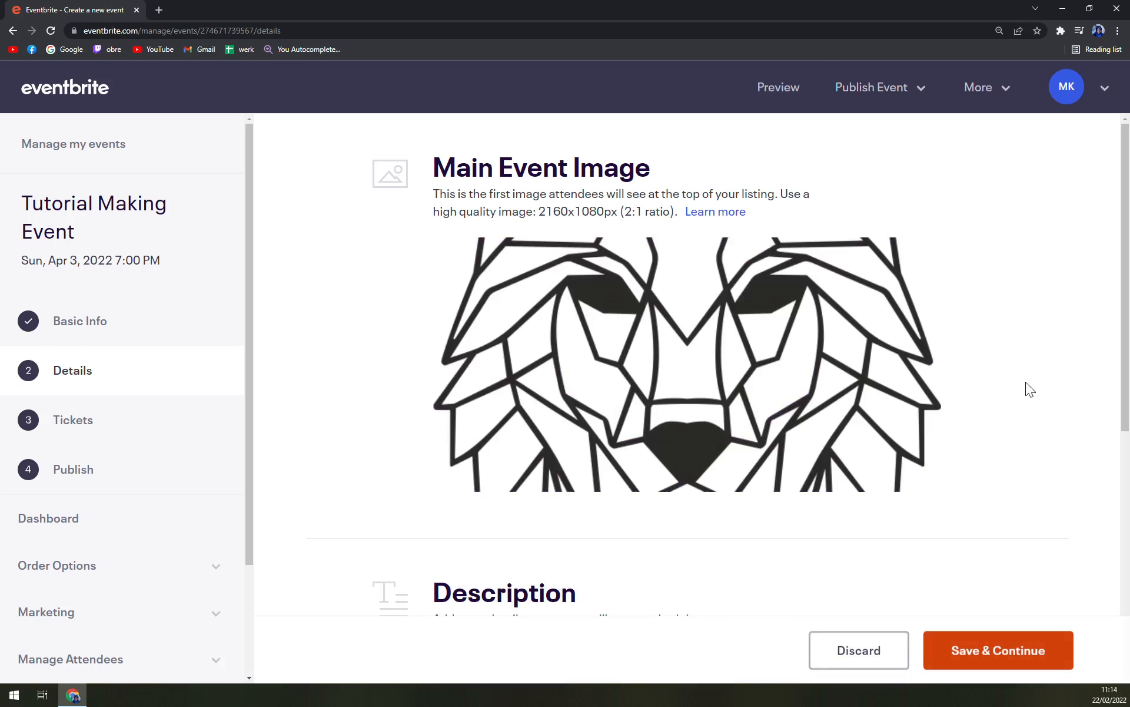
scroll(1042, 342, down, 6)
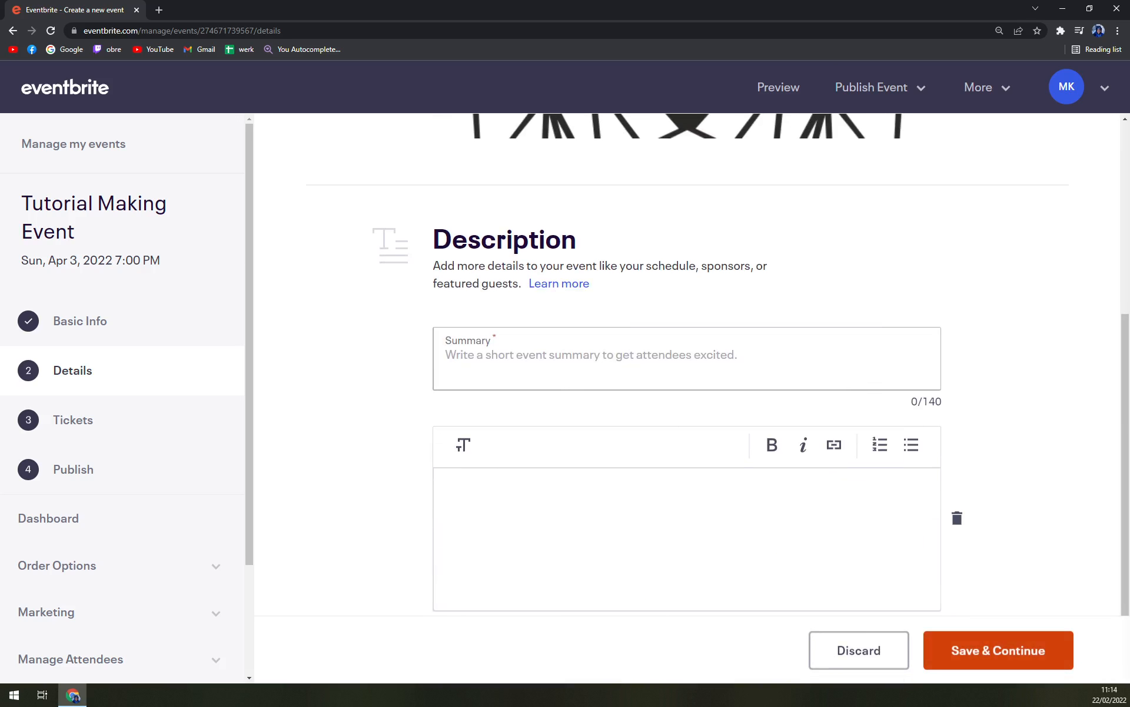
click(589, 357)
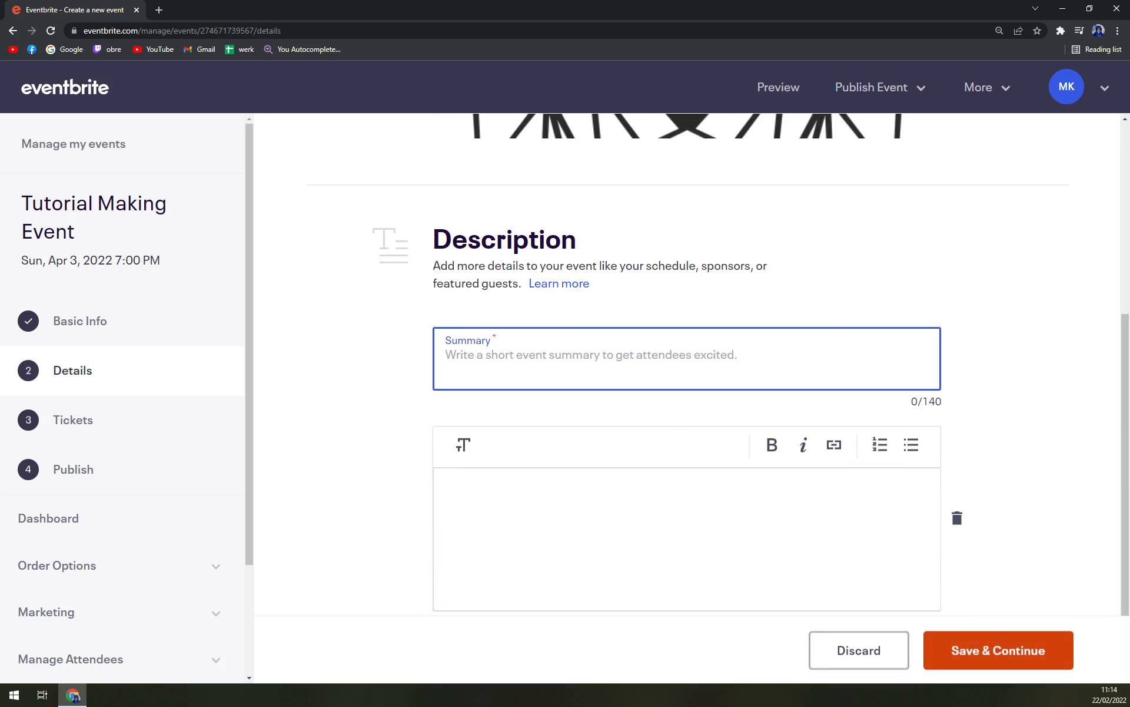
text(A lots)
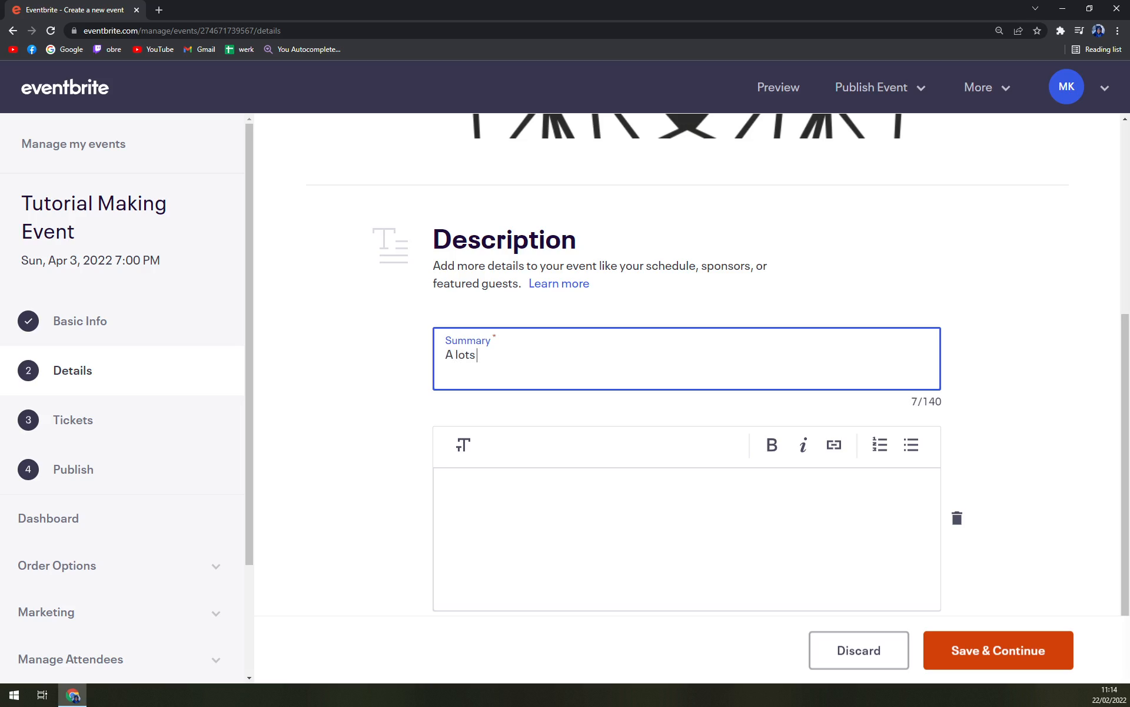
text( and lots of tutorials)
scroll(257, 217, down, 2)
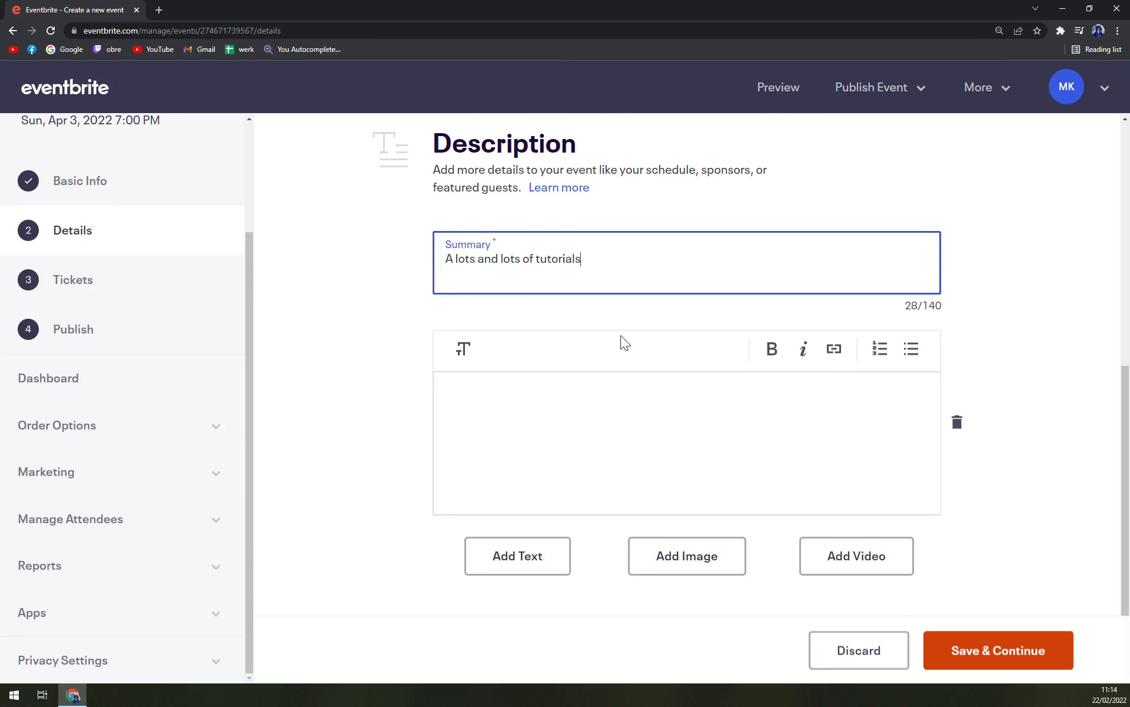
click(1004, 644)
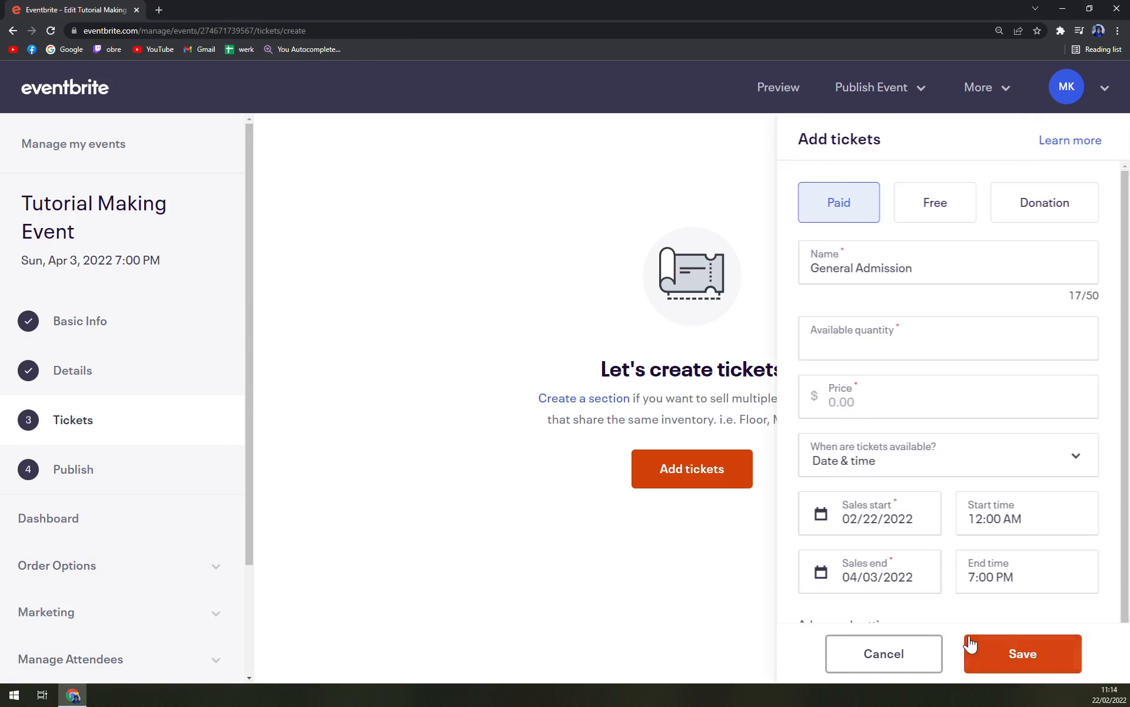
- Create and save a free General Admission ticket with an available quantity of 20 and Date & time availability
click(958, 208)
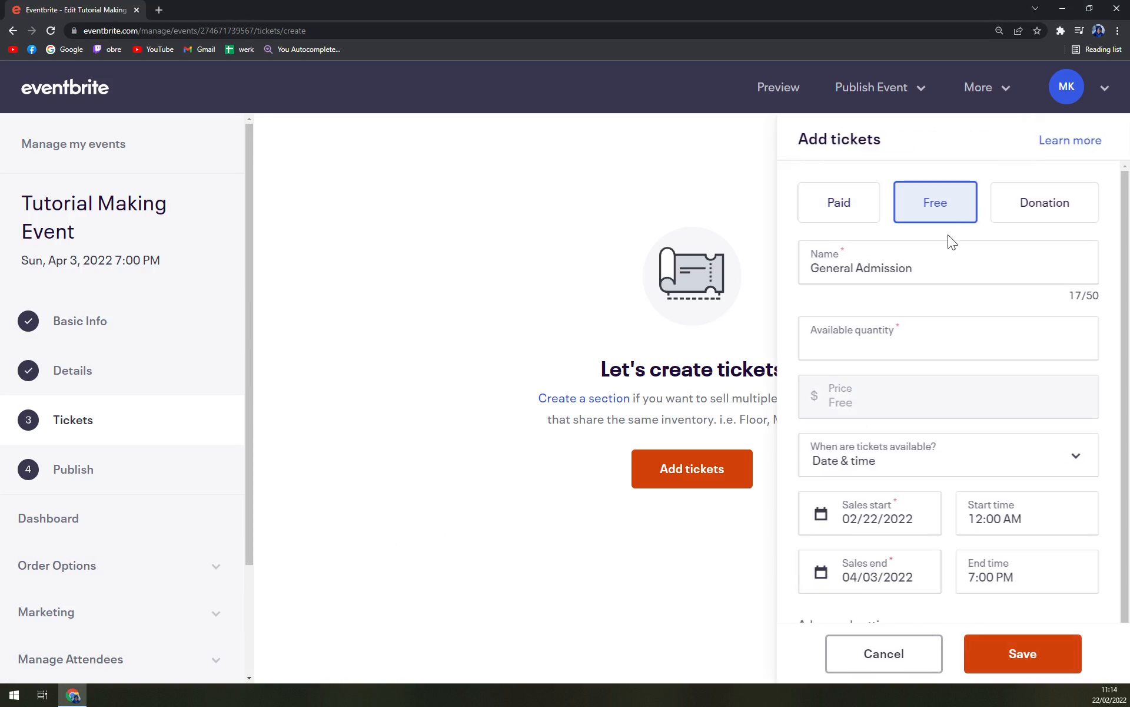
scroll(966, 491, down, 2)
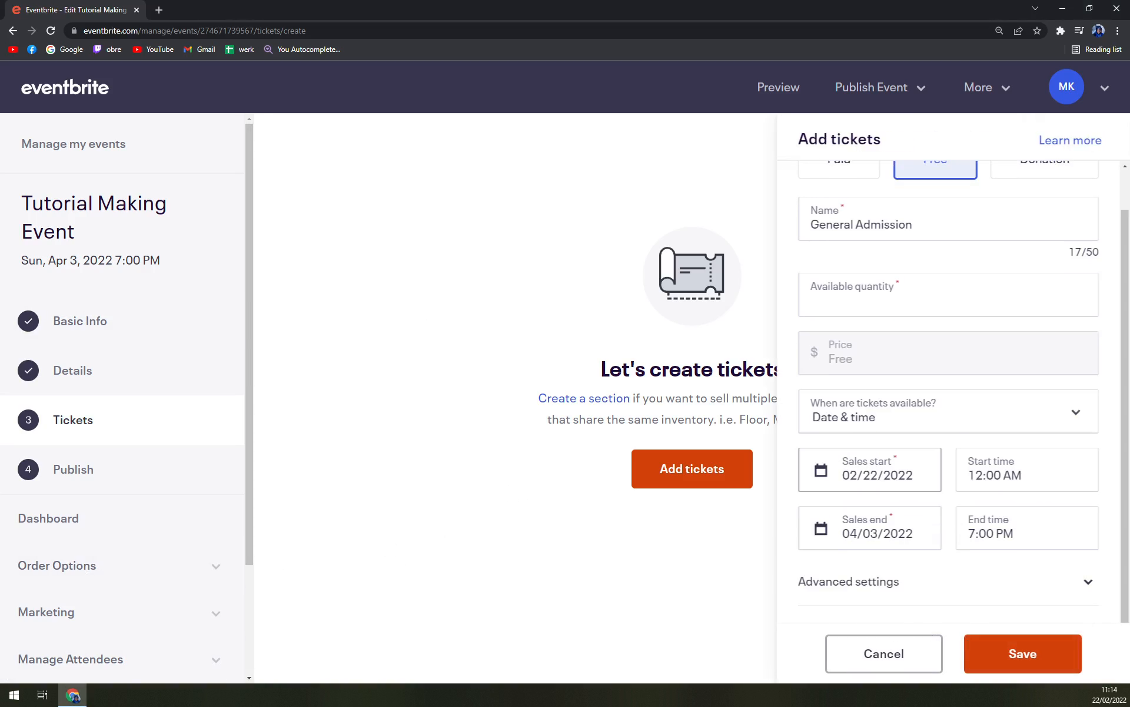
scroll(1001, 439, up, 2)
click(1022, 657)
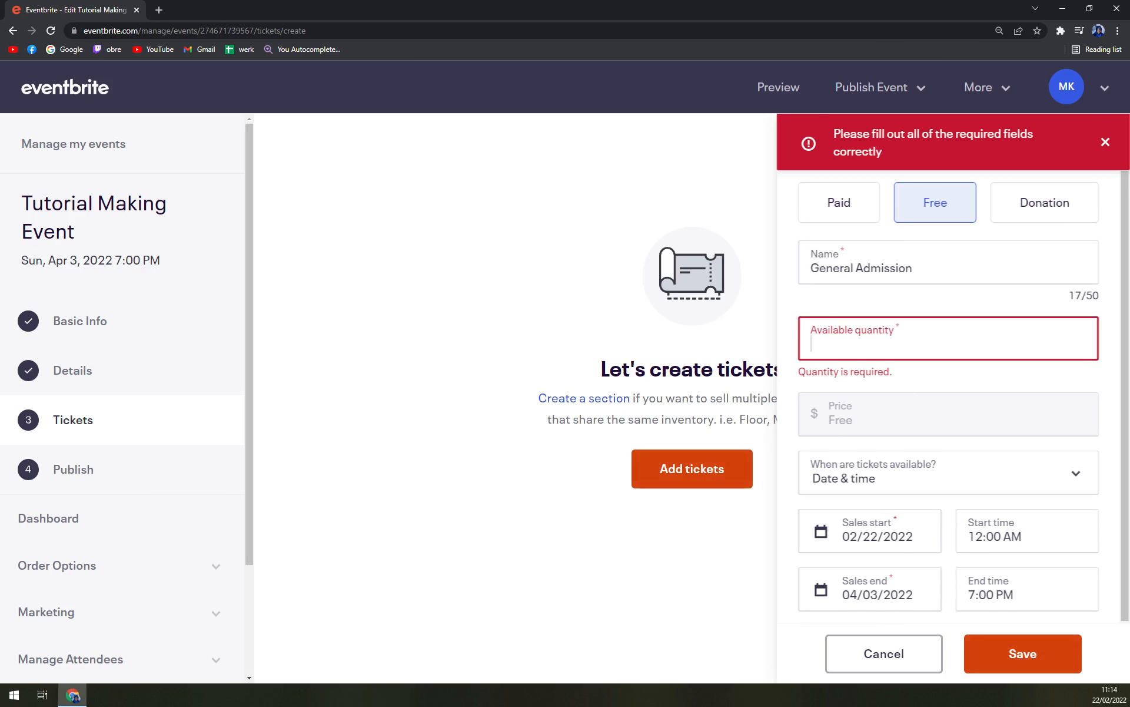
text(20)
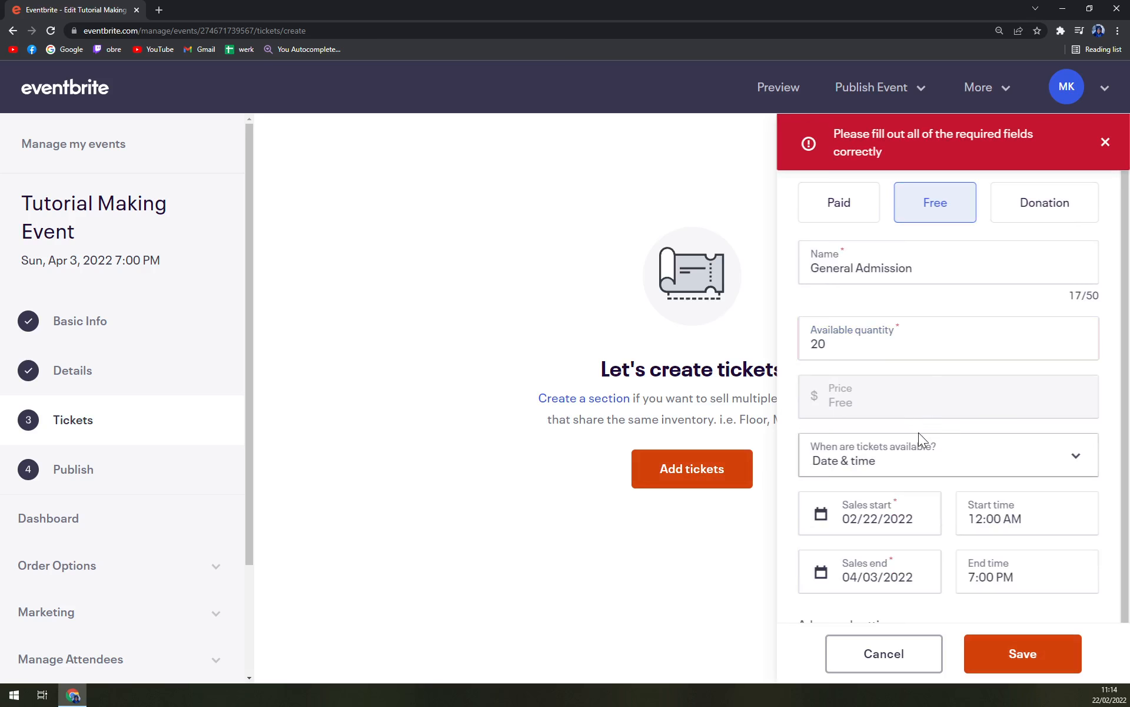
click(925, 446)
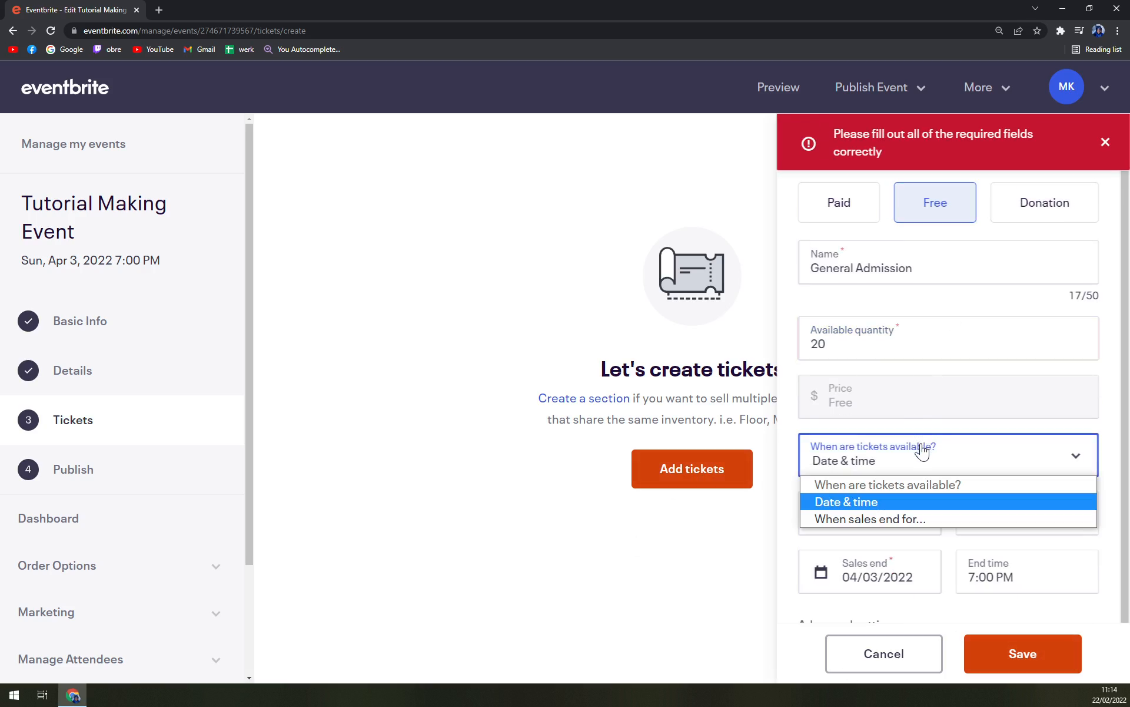
click(916, 468)
click(1017, 657)
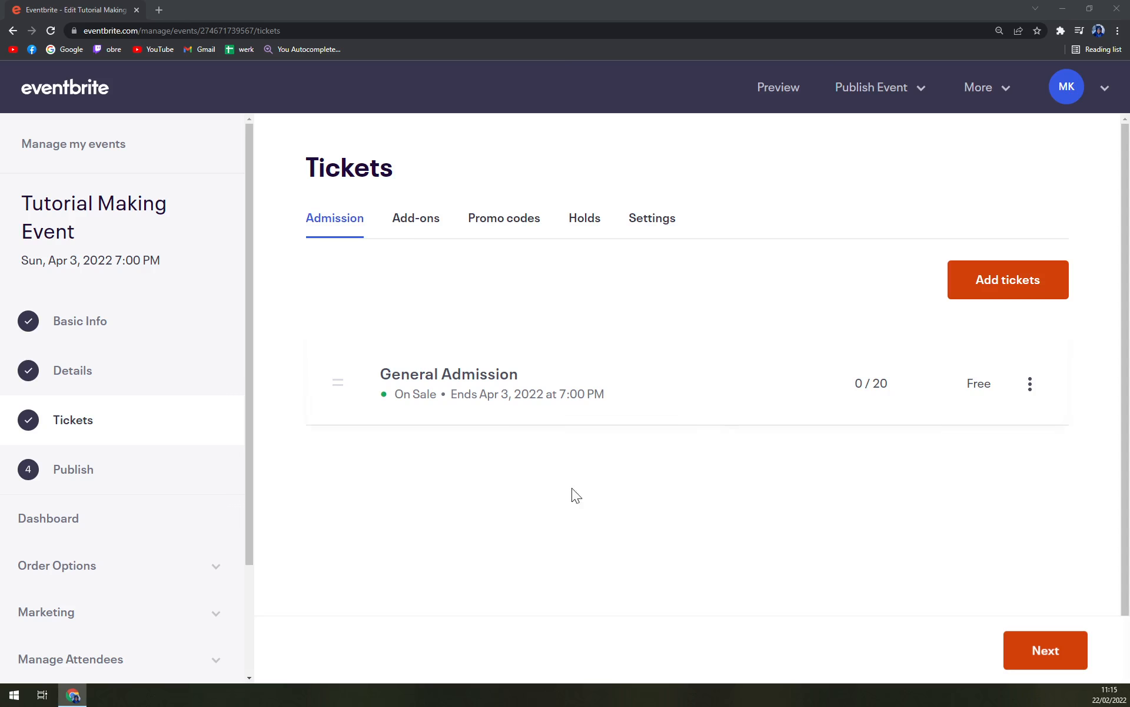
- Publish the event immediately with Public visibility
click(70, 471)
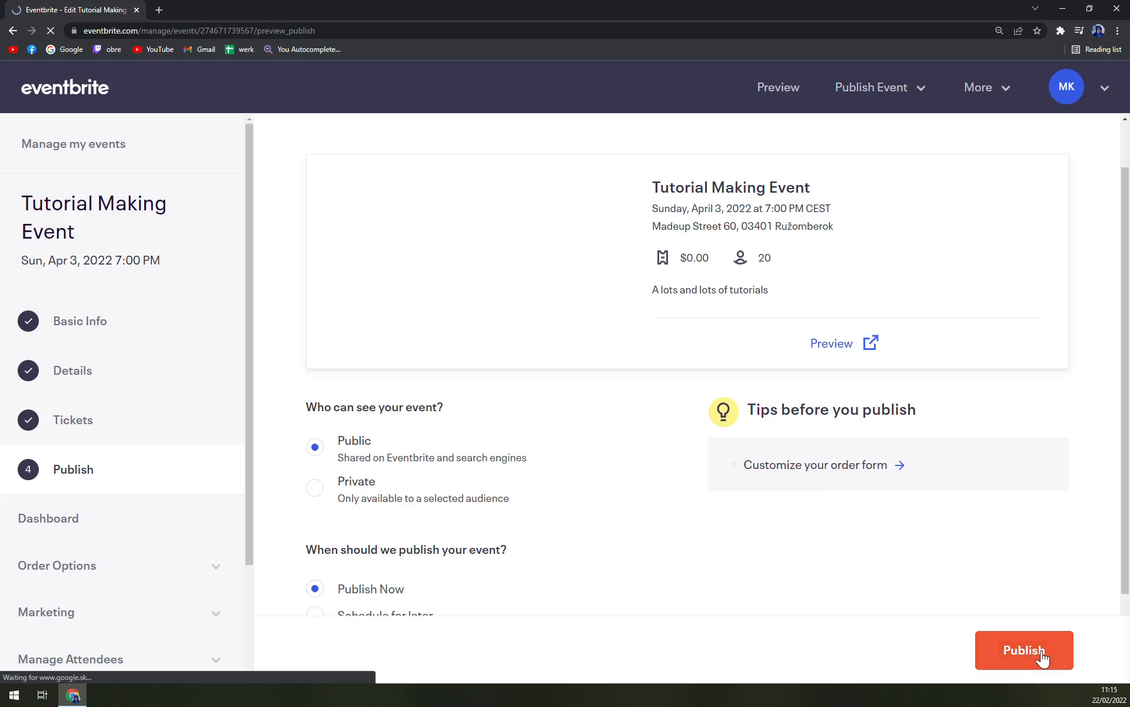
scroll(429, 460, down, 2)
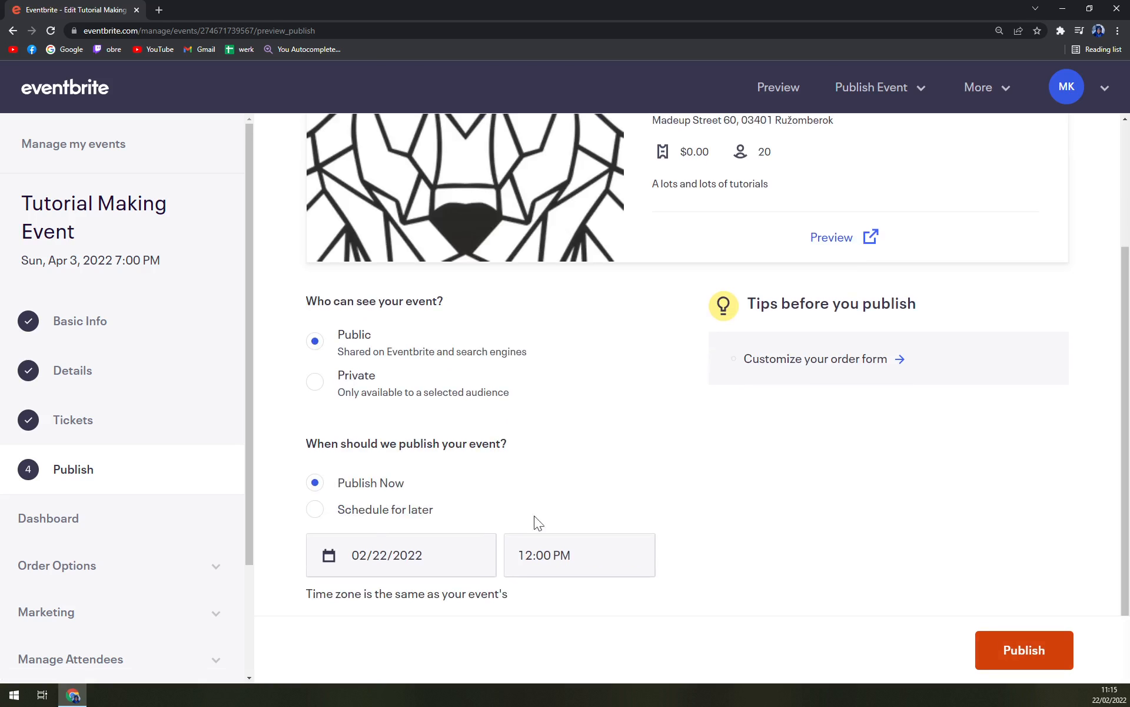
click(1004, 653)
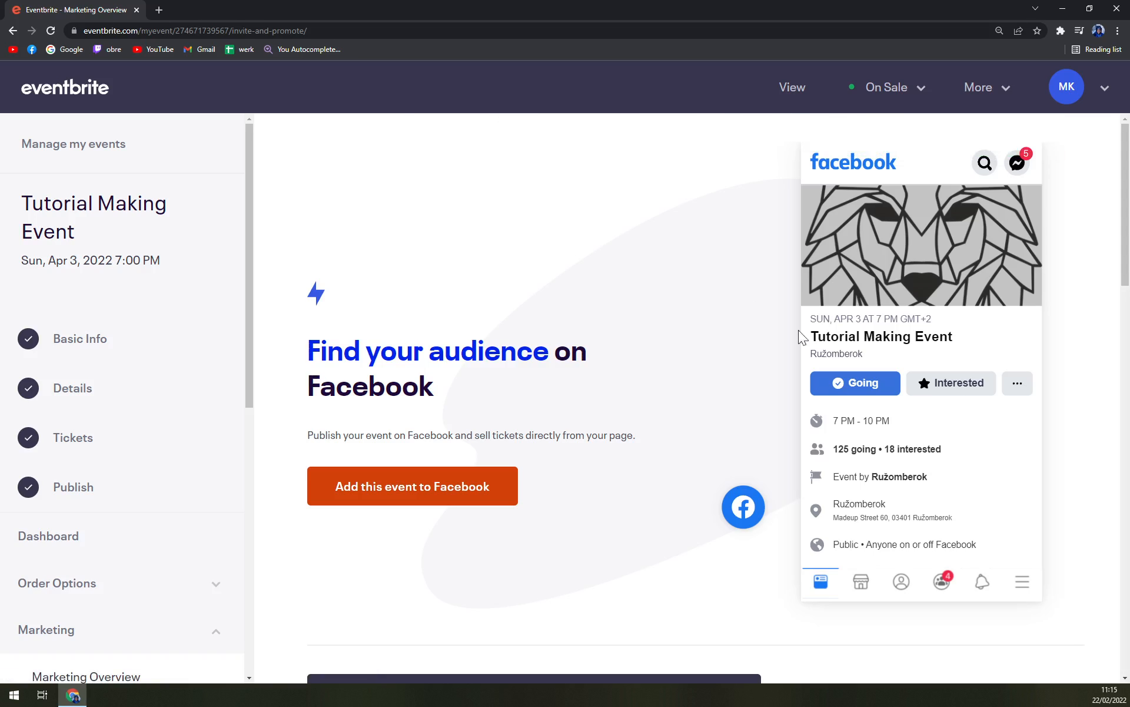
- Check the event title and venue in the Facebook preview, and try adding the event to Facebook
drag(810, 336, 966, 342)
click(876, 352)
drag(876, 352, 816, 353)
click(887, 345)
click(412, 486)
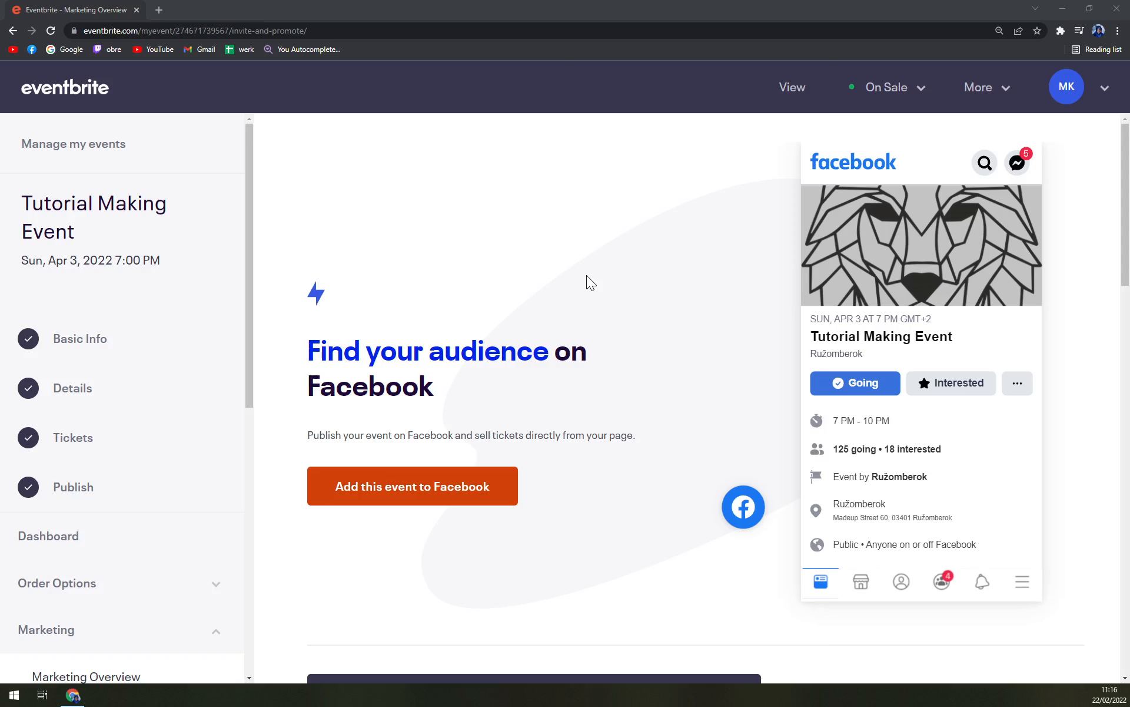
- Copy the event URL from the Share with friends section
scroll(981, 260, down, 8)
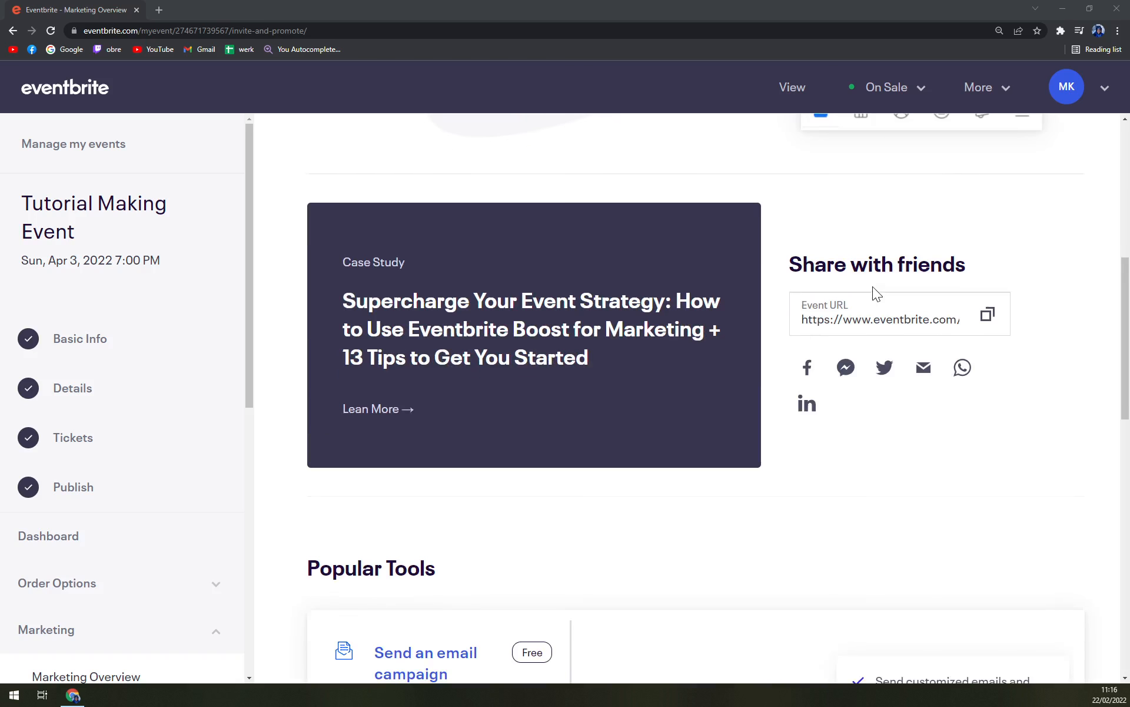
scroll(754, 298, down, 1)
scroll(754, 297, up, 3)
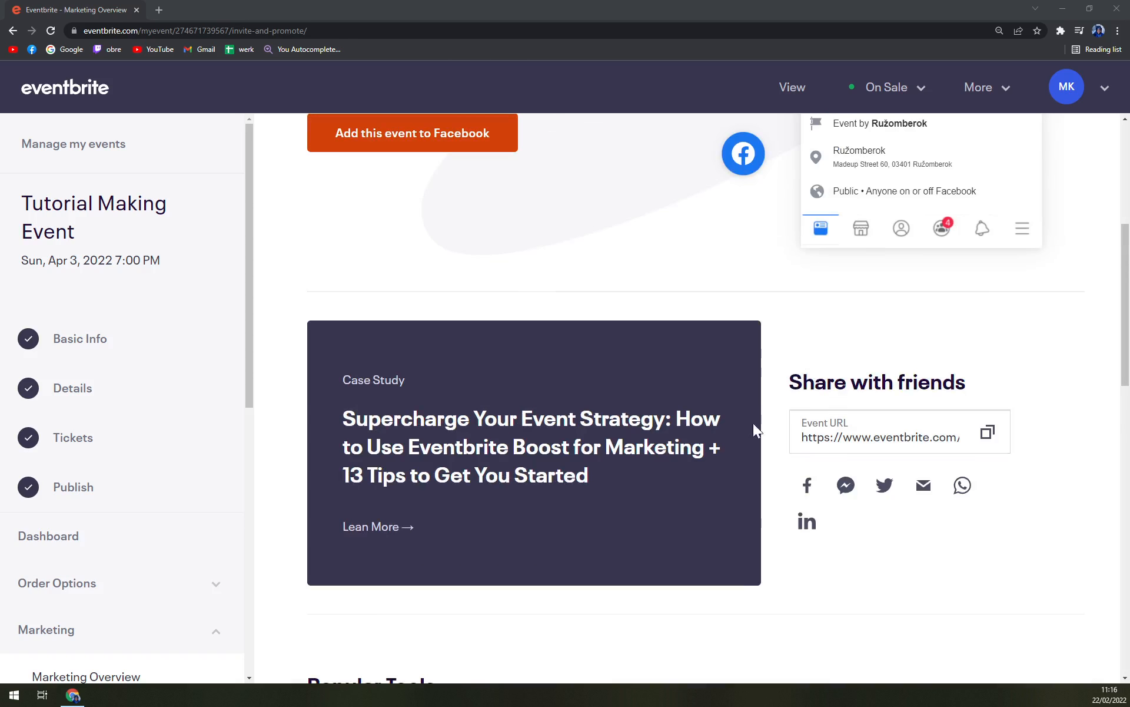
click(1001, 446)
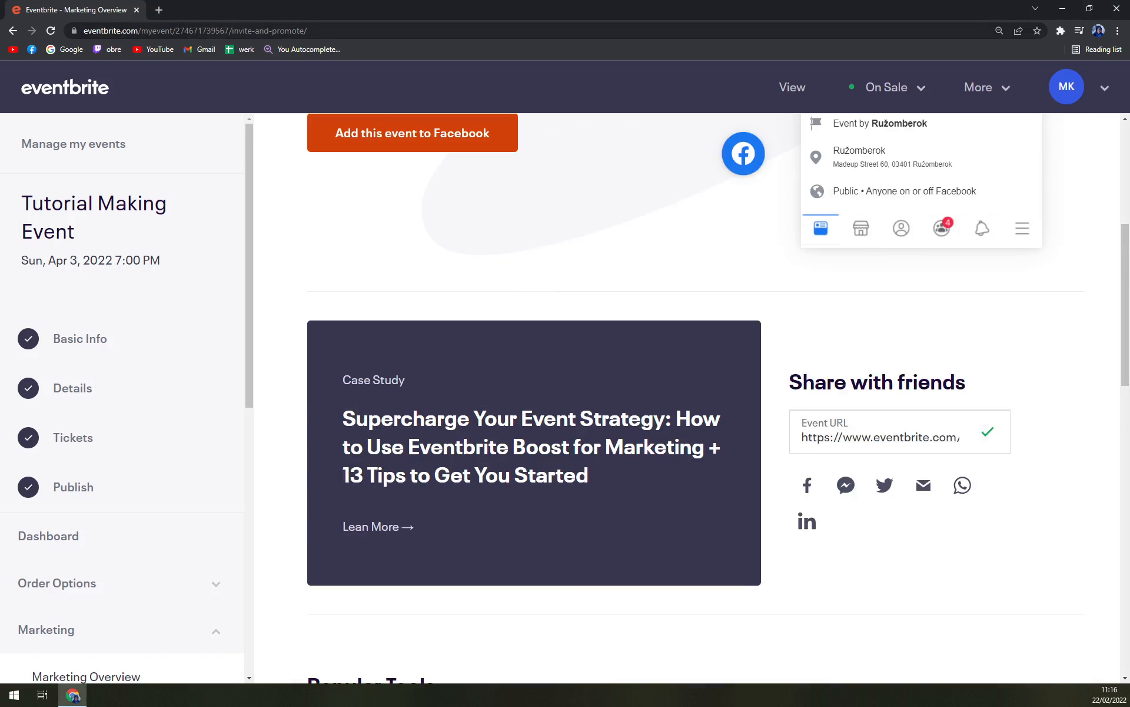
- Open the copied event link in a new browser tab and review the public page's description, date, location and map
click(163, 11)
key(ctrl+v)
key(Return)
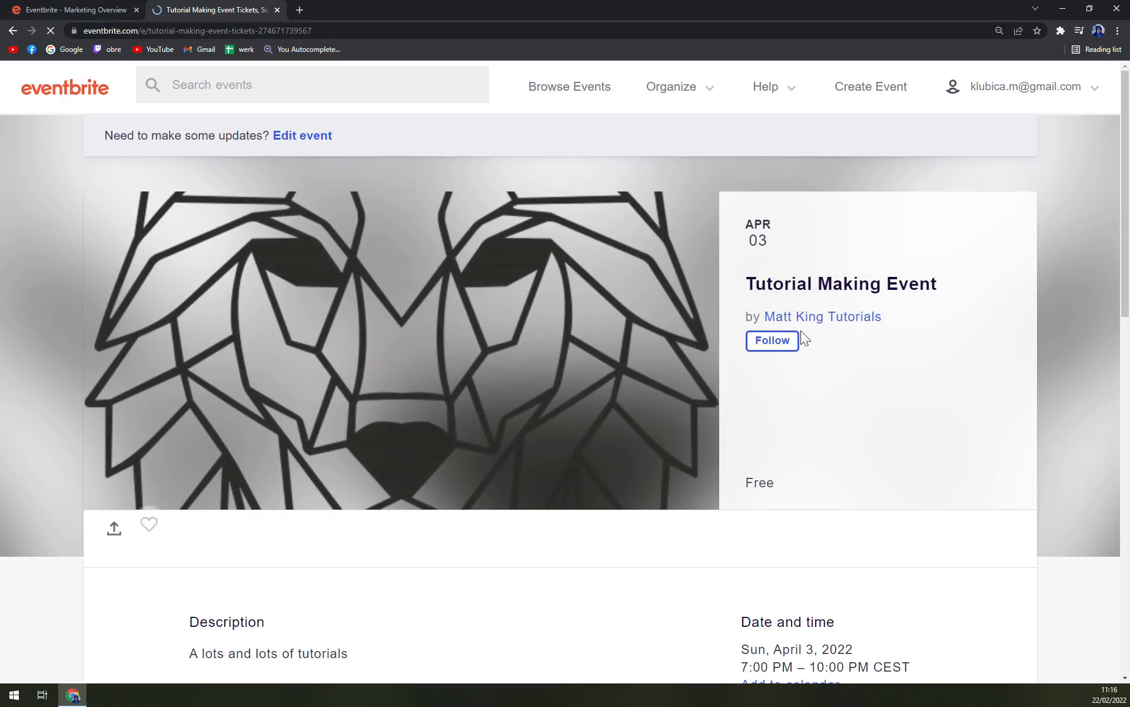
scroll(740, 500, down, 7)
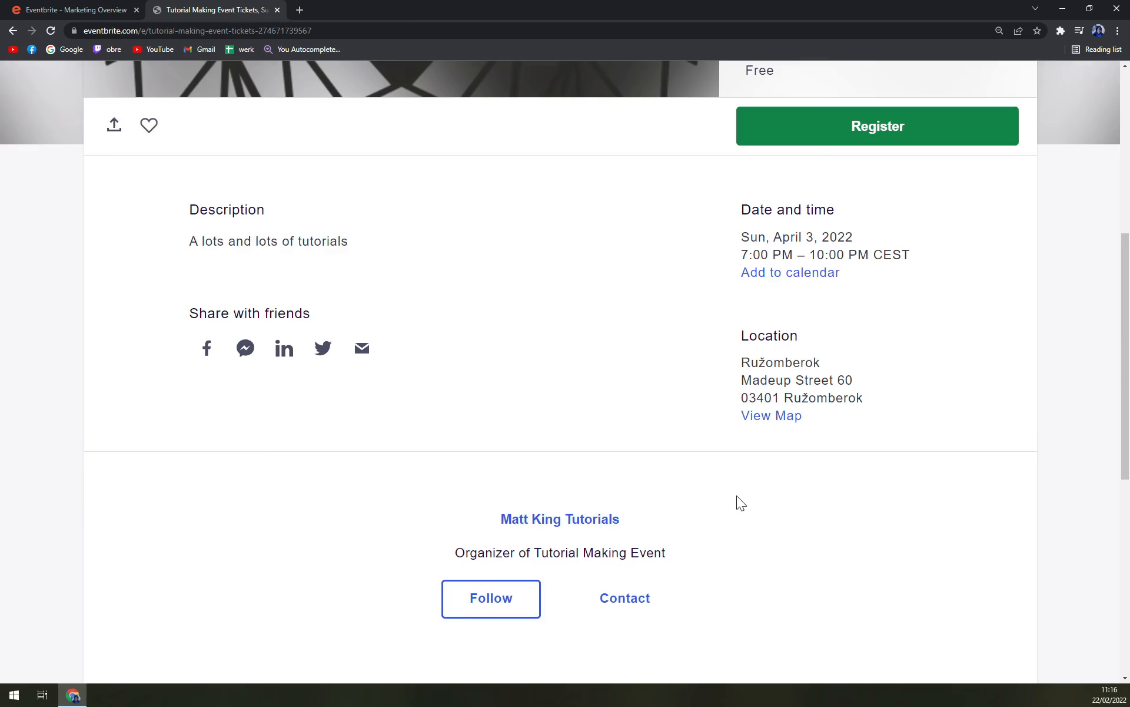
scroll(737, 496, down, 9)
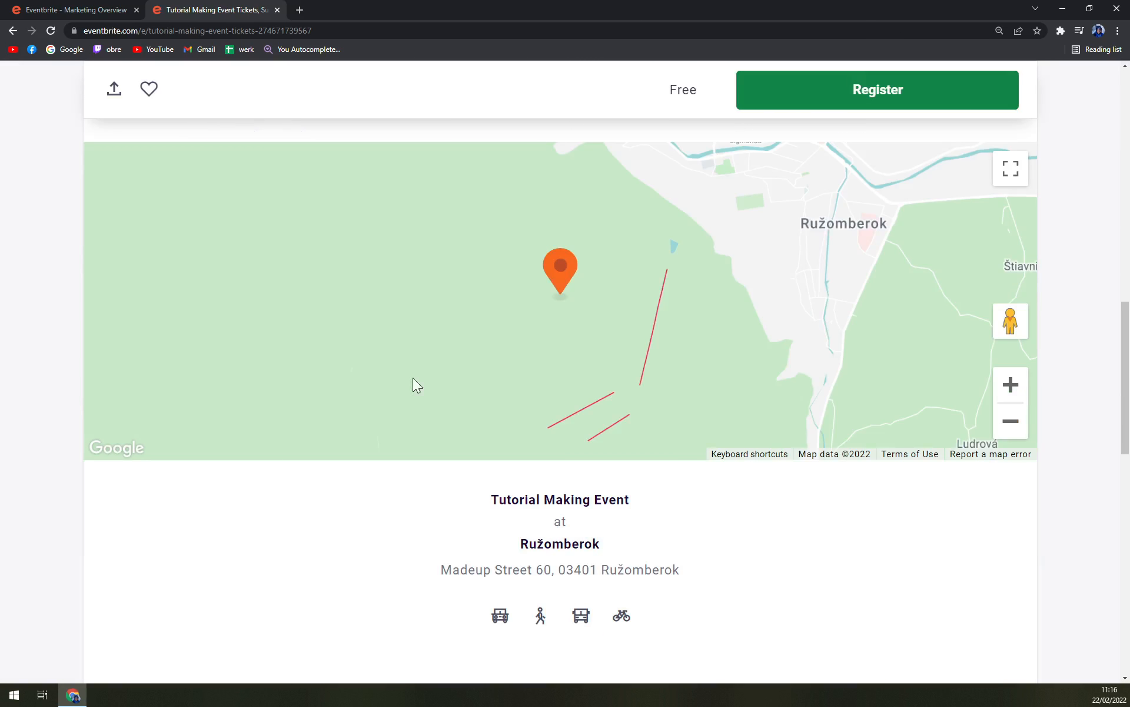
scroll(398, 369, up, 6)
scroll(431, 478, down, 4)
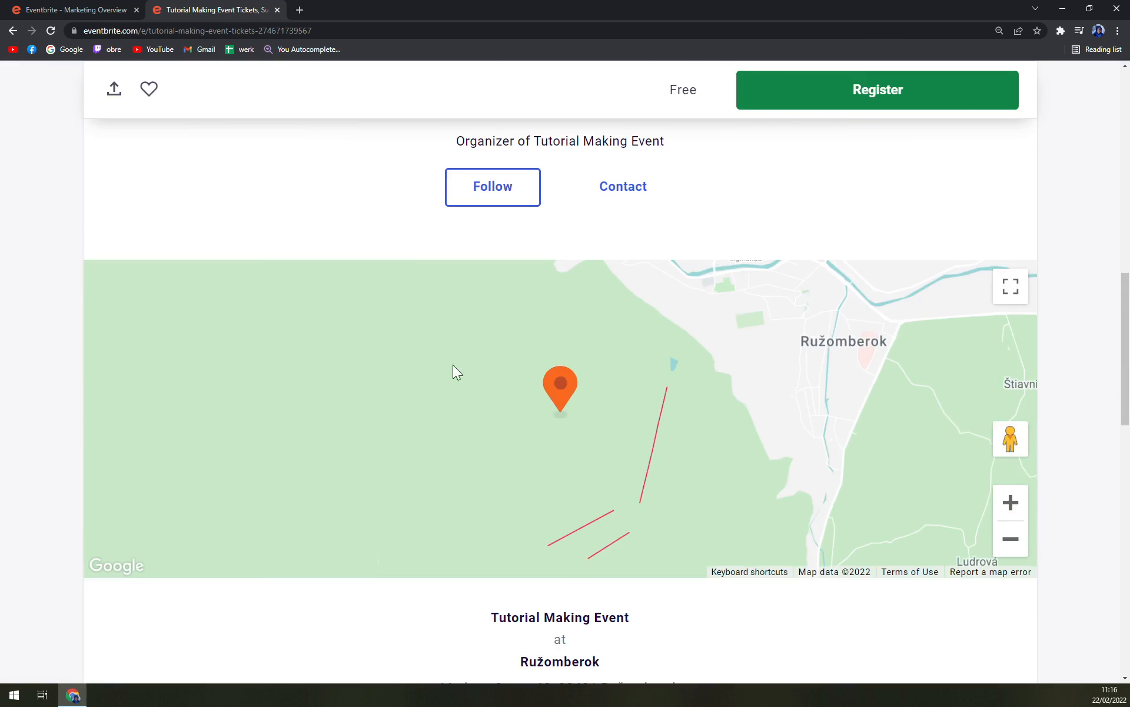
scroll(606, 440, up, 15)
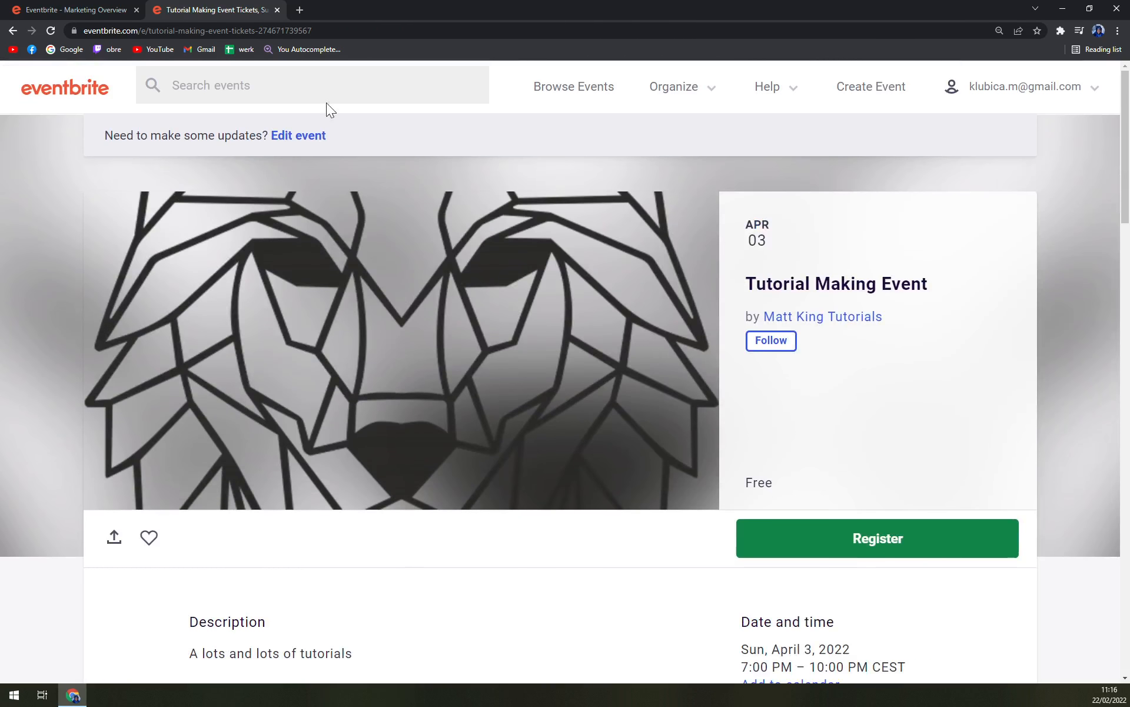
- Return to the Marketing Overview page and examine the popular tools, discount and access codes, and tracking links
click(89, 8)
scroll(391, 379, down, 9)
scroll(391, 379, up, 3)
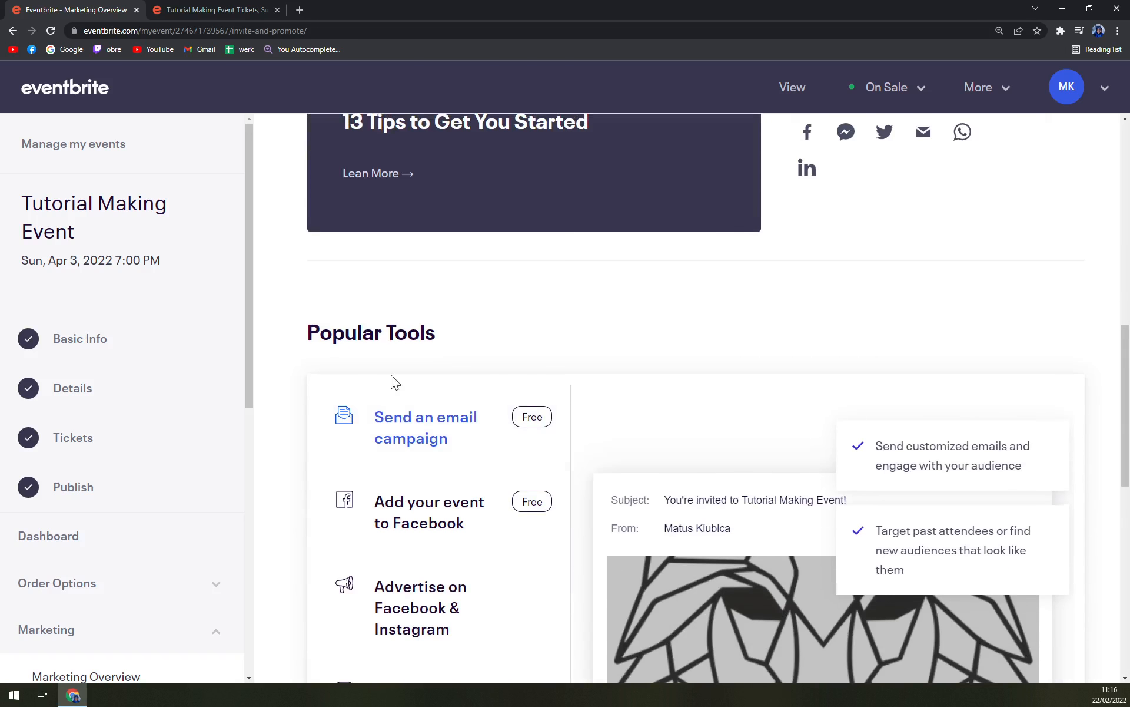
scroll(492, 286, down, 3)
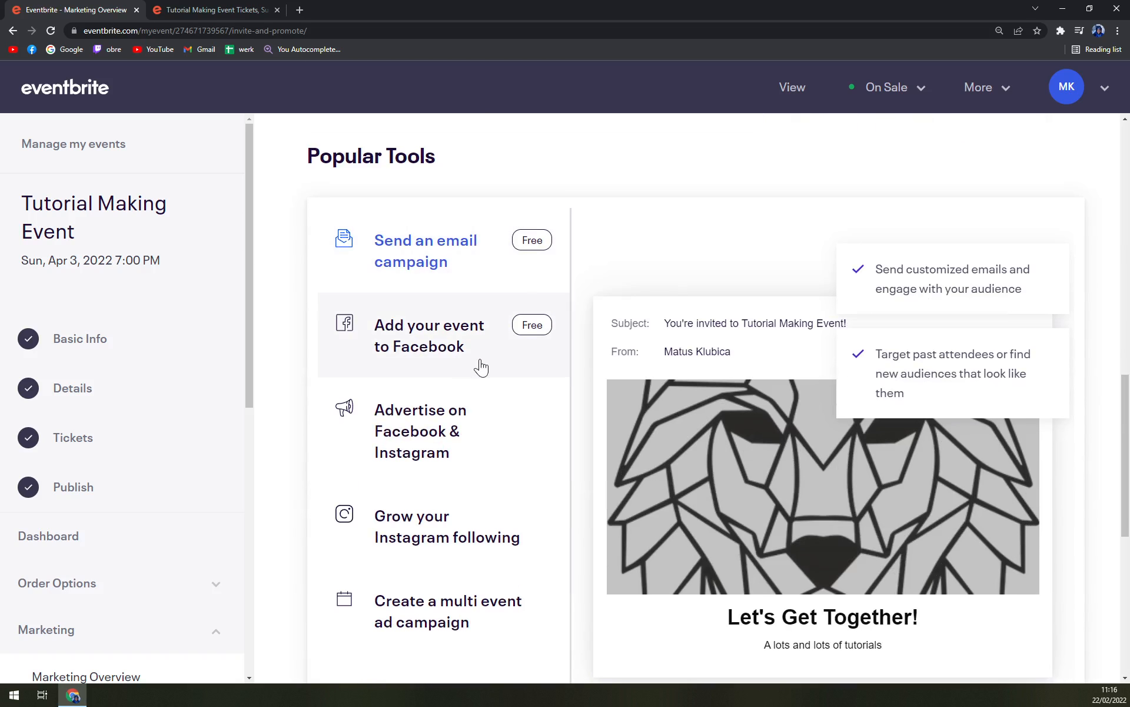
scroll(471, 365, down, 2)
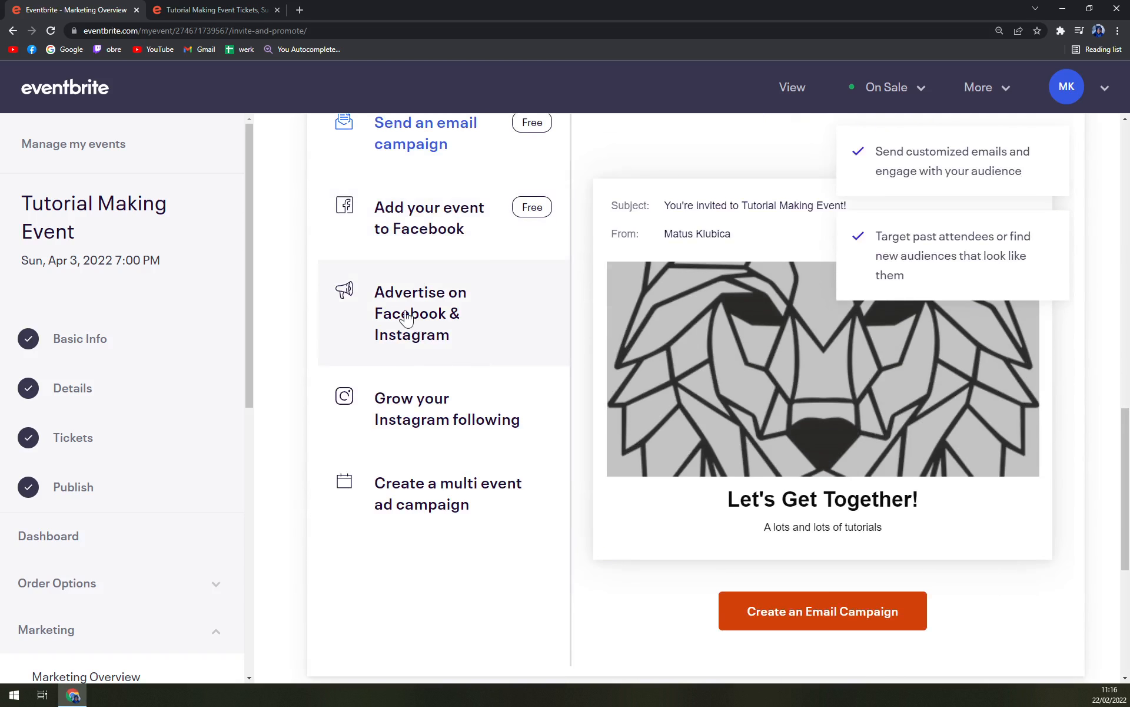
scroll(496, 499, down, 6)
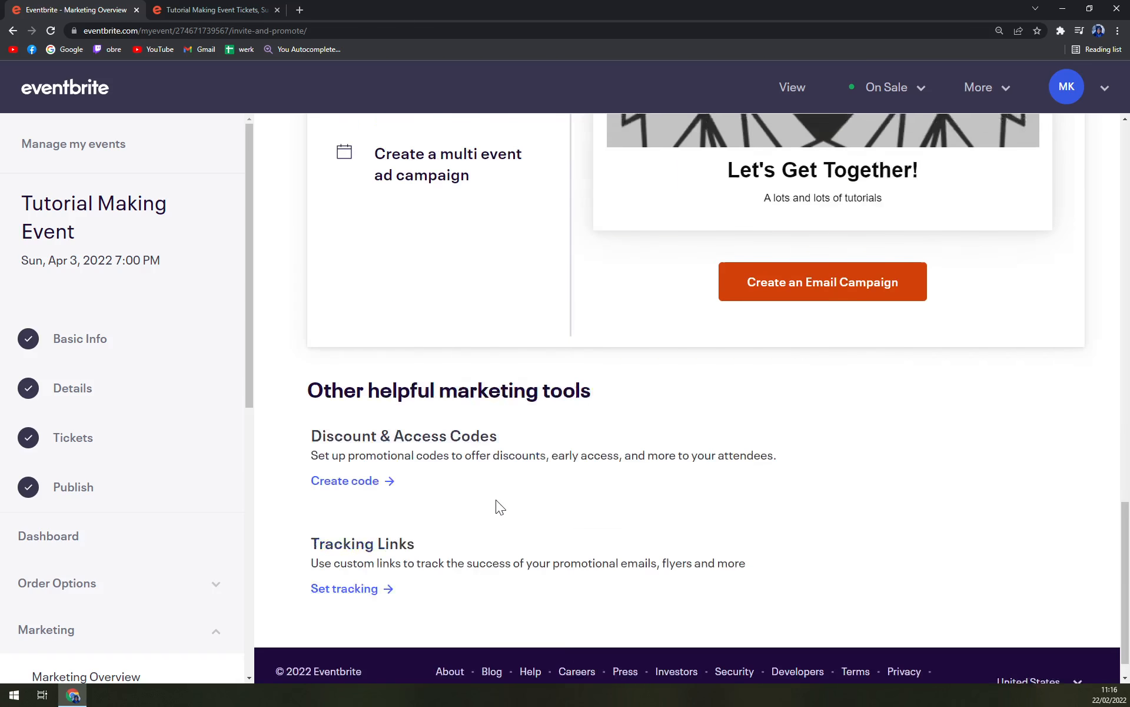
scroll(493, 492, up, 9)
scroll(483, 478, down, 15)
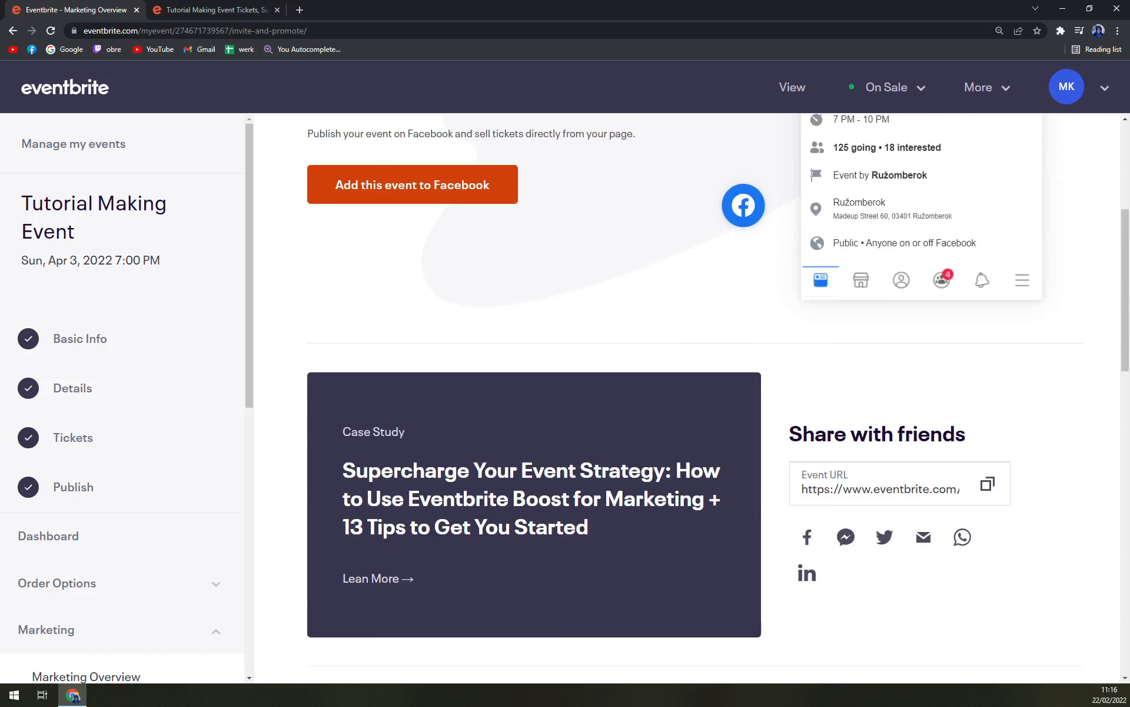
scroll(456, 457, up, 5)
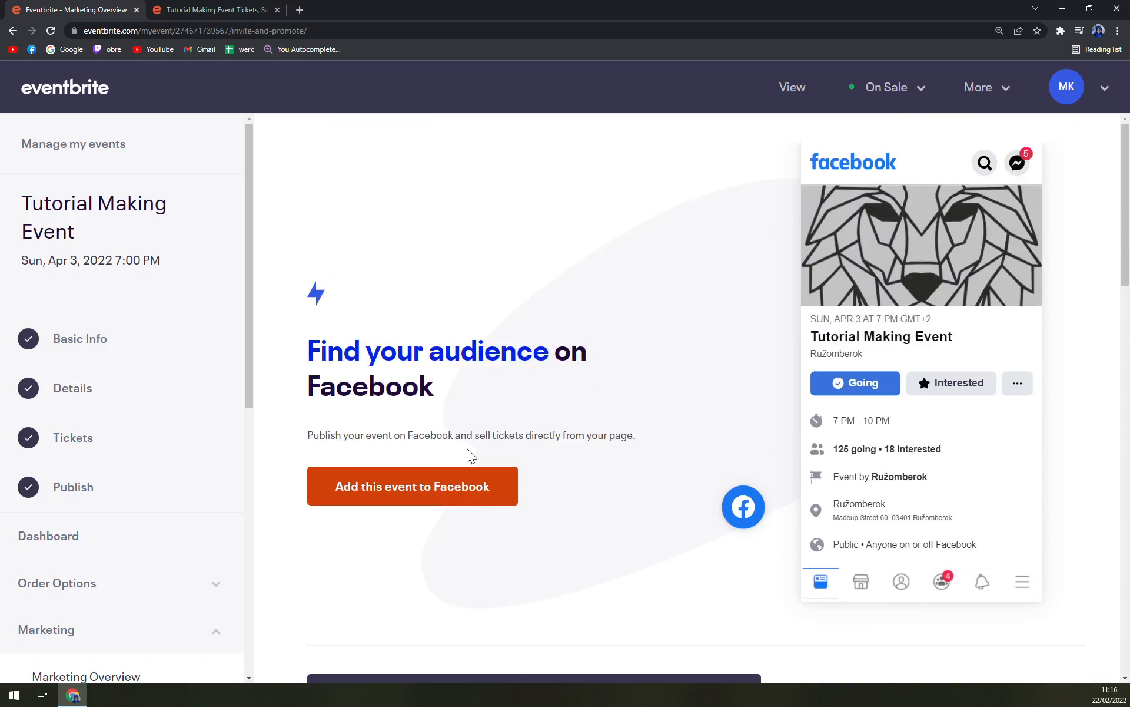